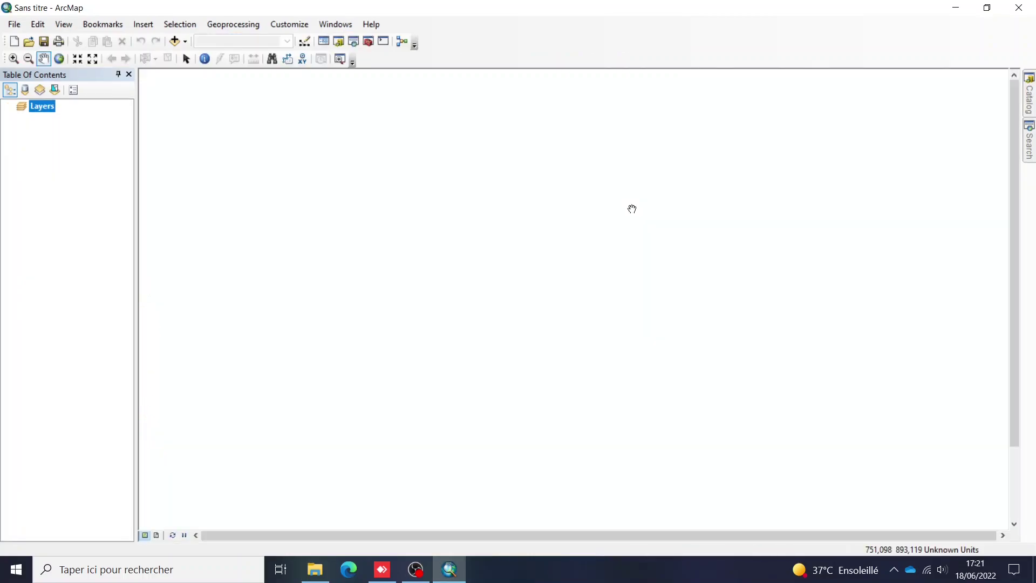
Connect the catalog to the folder E:\BD
left_click(1029, 103)
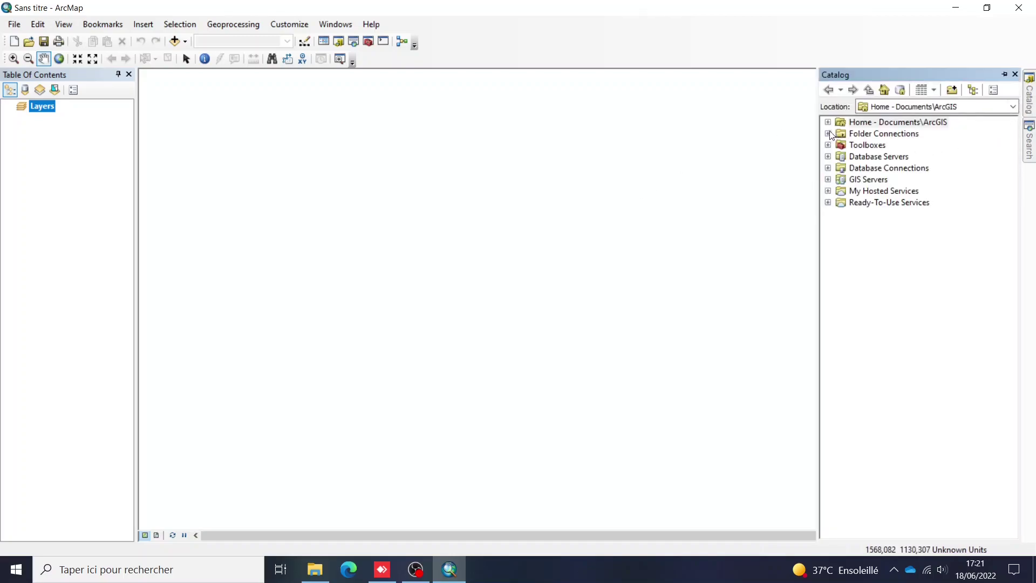
right_click(866, 133)
left_click(905, 141)
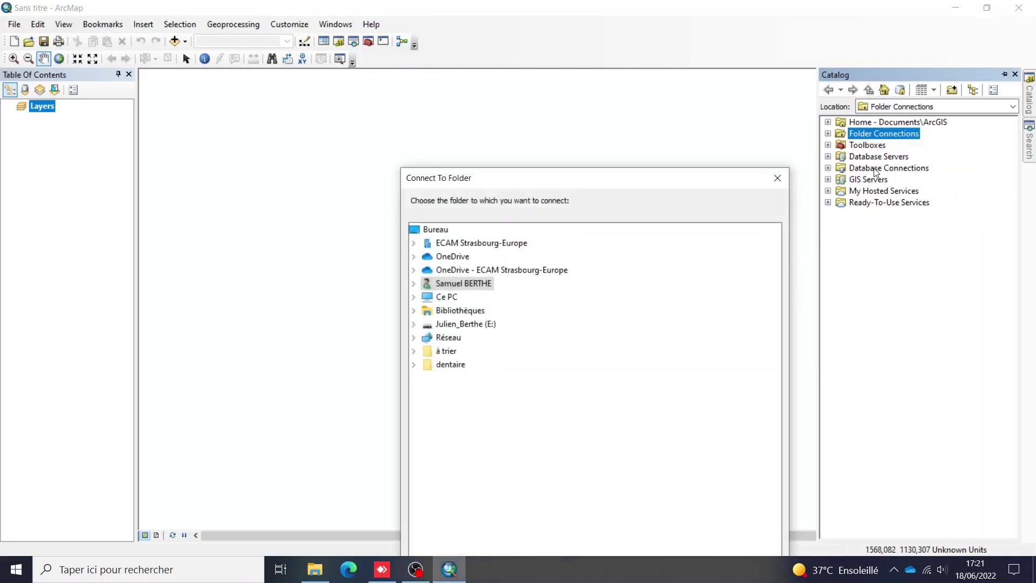
double_click(431, 325)
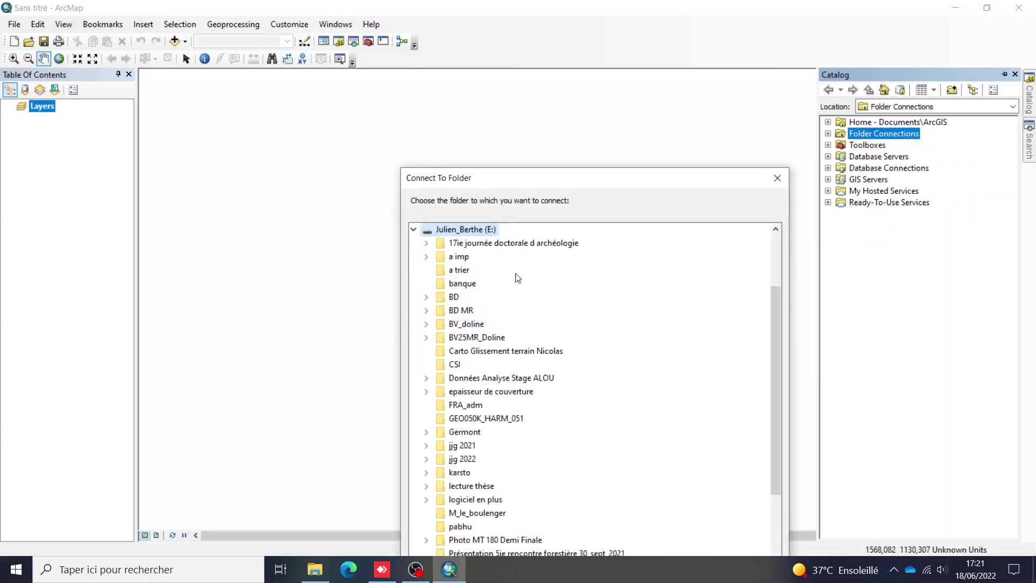
double_click(462, 298)
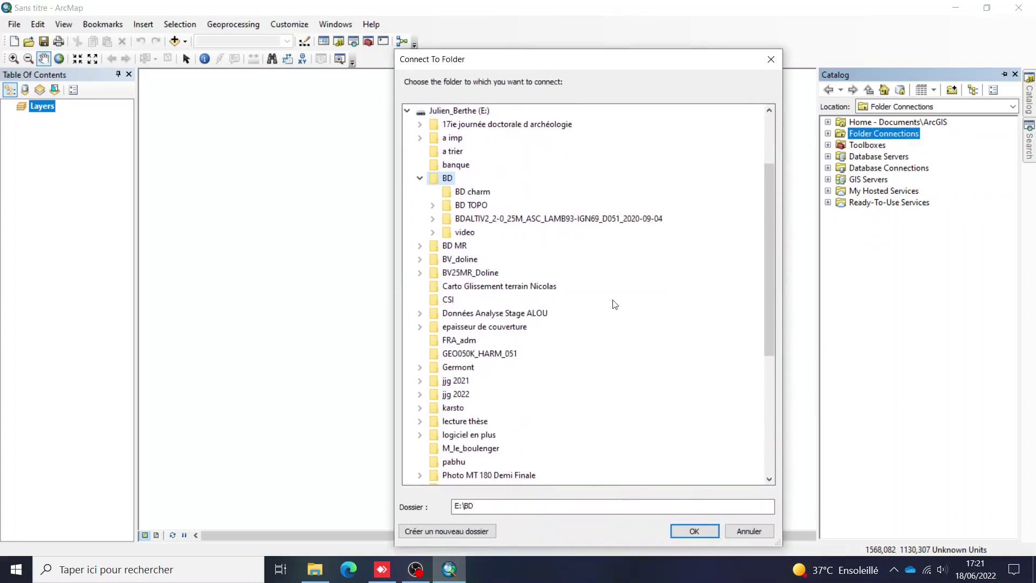
left_click(691, 528)
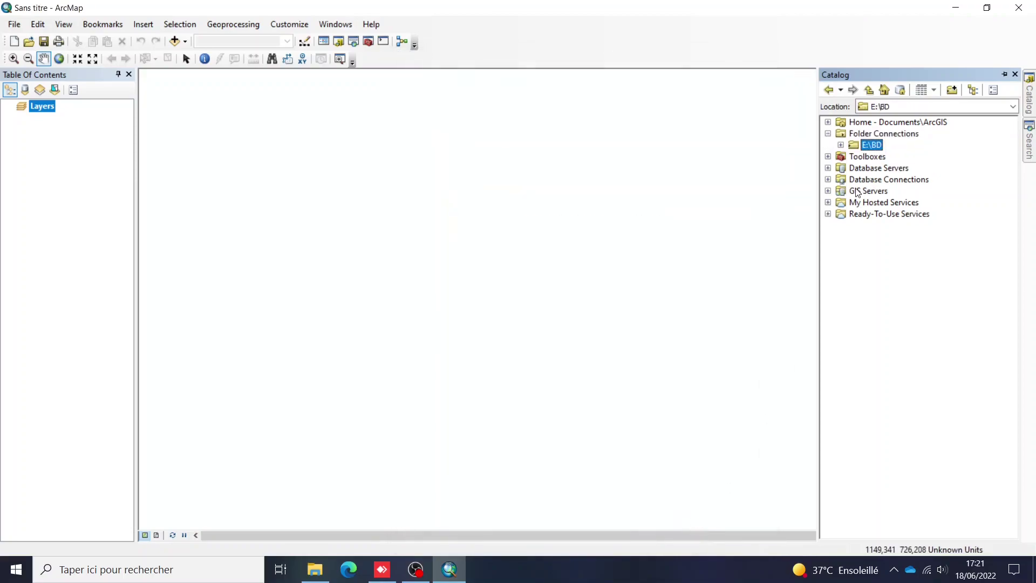
Add the elevation raster BDALTIV2_25M_FXX_0775_6925_MNT_LAMB93_IGN69.asc from the BDALTIV2 delivery data folder to the map, accepting the missing spatial reference
left_click(841, 145)
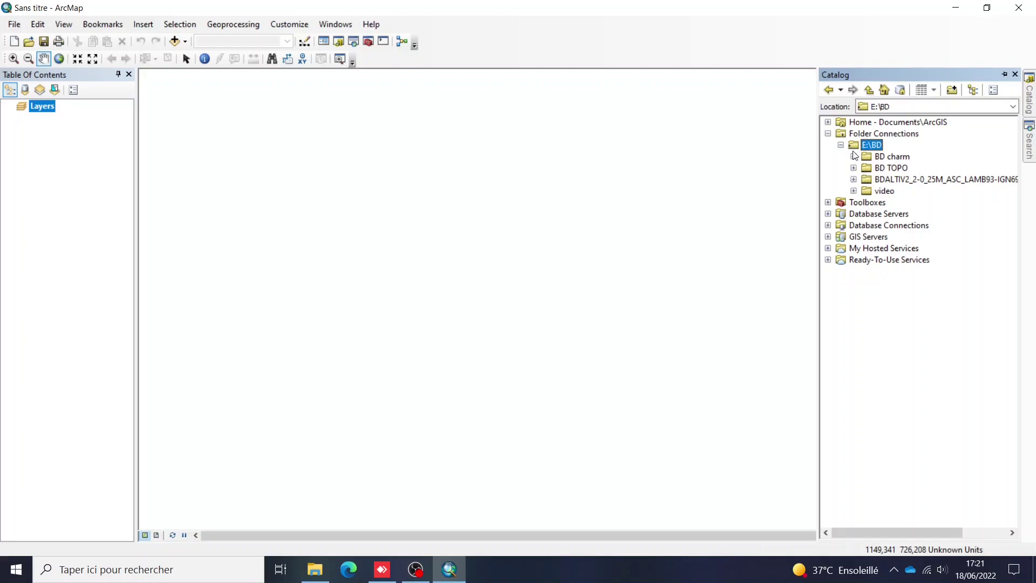
left_click(854, 180)
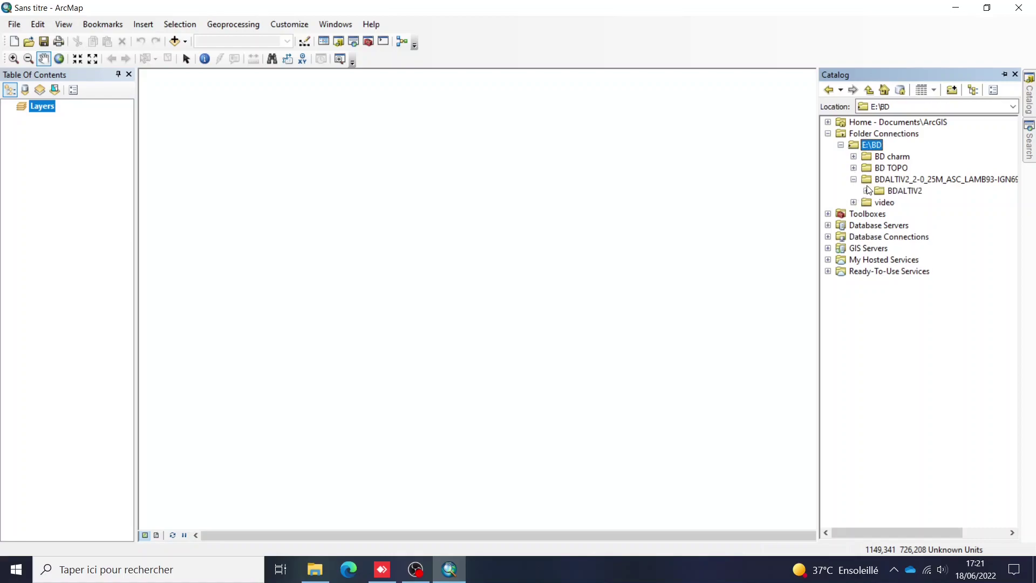
left_click(867, 191)
left_click(879, 202)
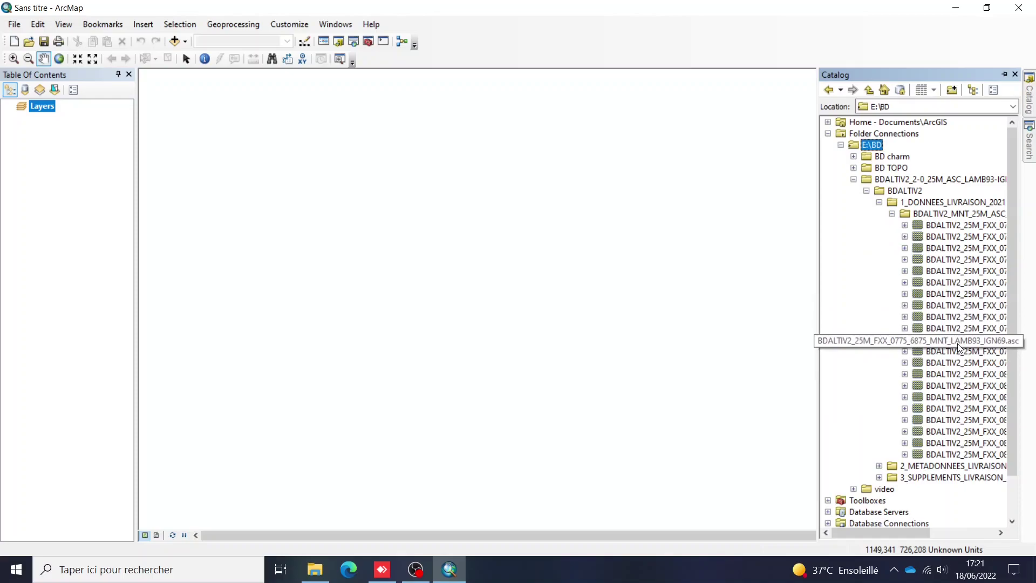
left_click_drag(889, 533, 940, 511)
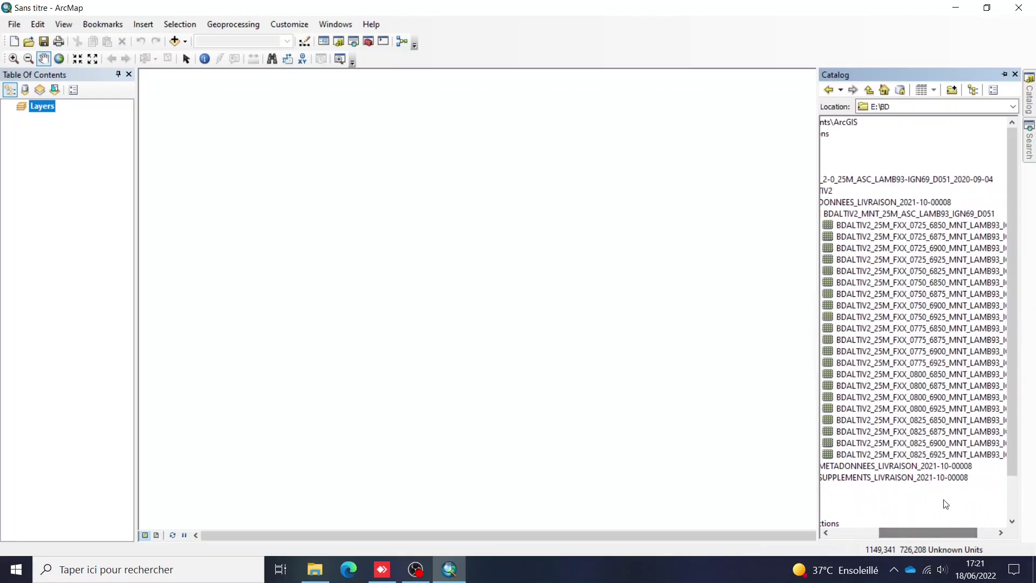
left_click_drag(944, 364, 555, 316)
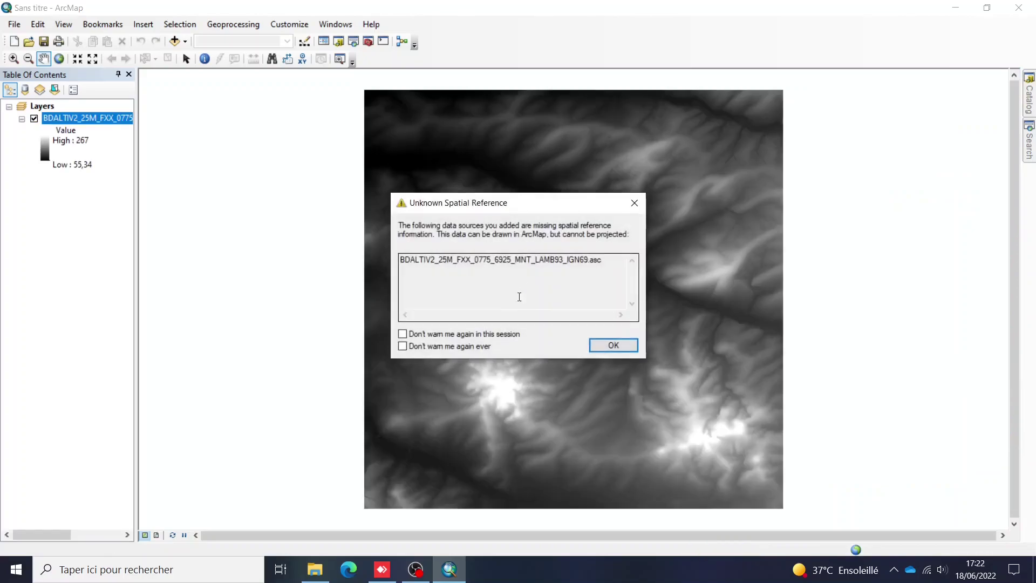
left_click(607, 344)
left_click_drag(486, 261, 565, 182)
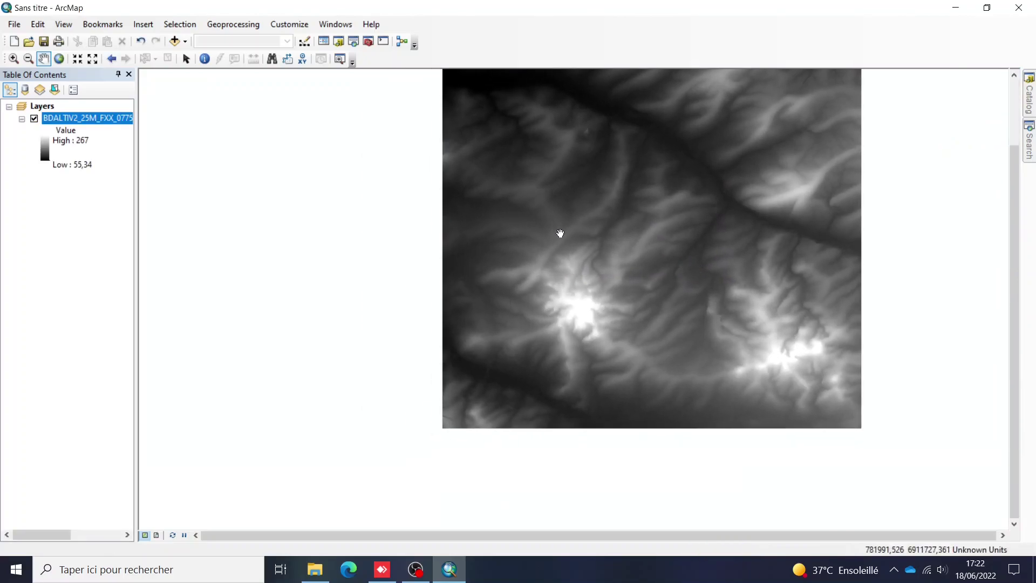
left_click_drag(525, 317, 539, 355)
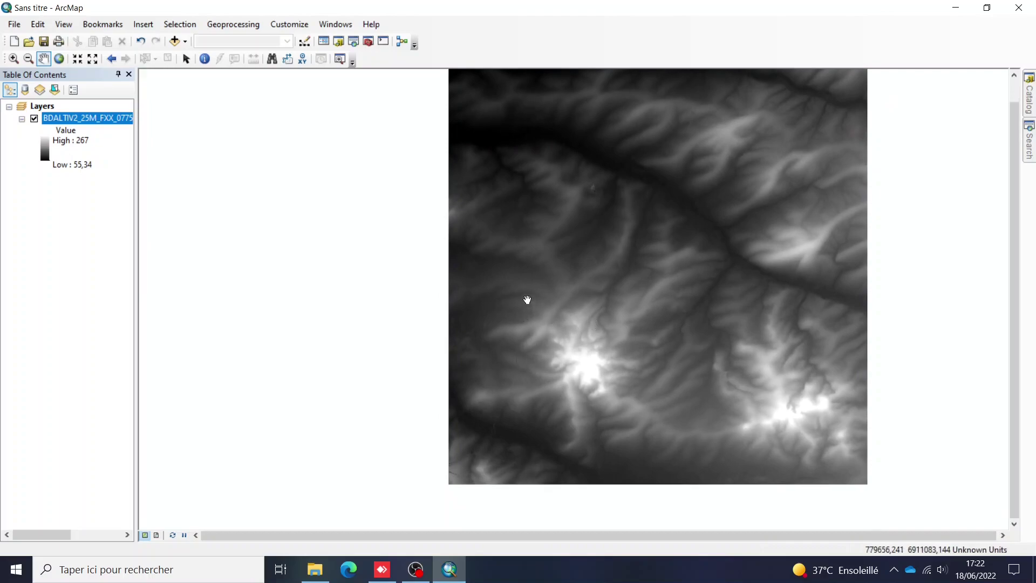
left_click_drag(524, 329, 518, 334)
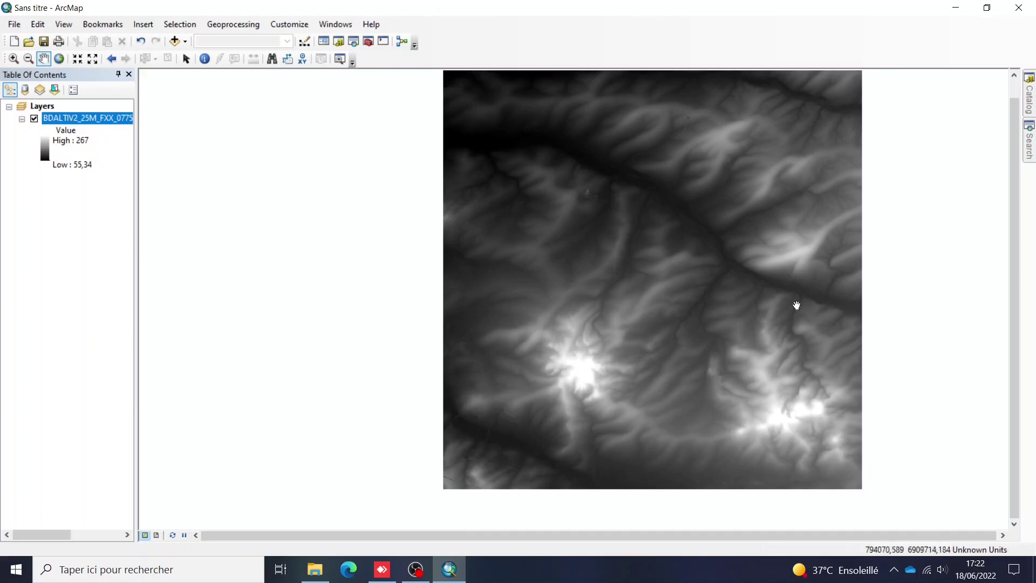
Add the COURS_D_EAU.shp watercourse layer from the HYDROGRAPHIE folder of the BD TOPO data to the map
left_click(1029, 97)
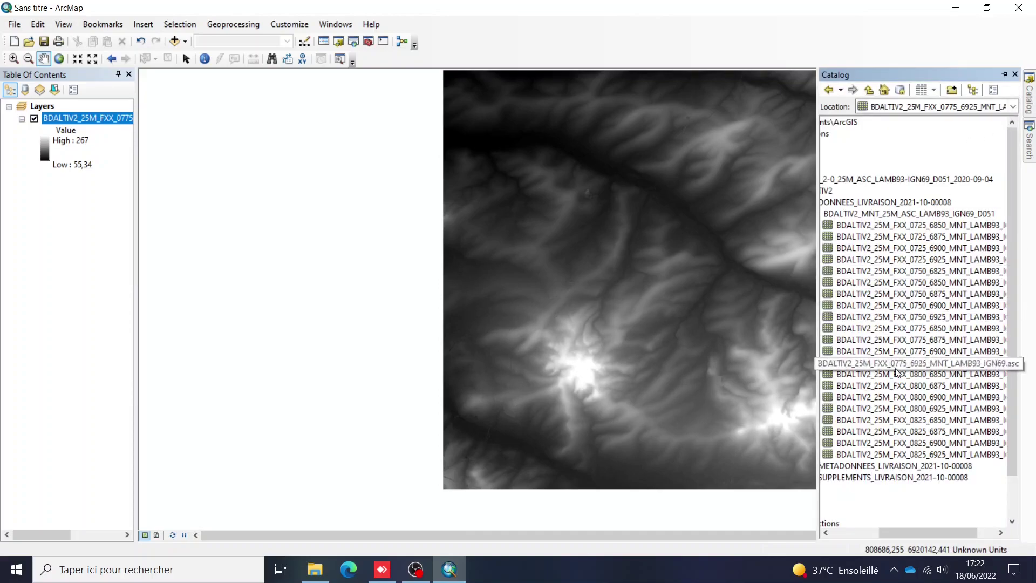
left_click_drag(966, 533, 912, 533)
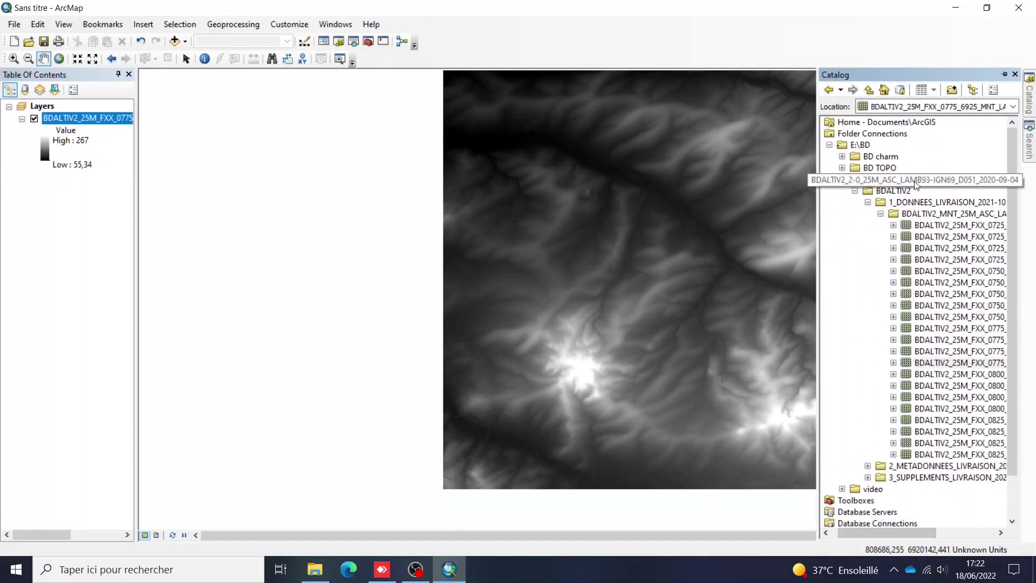
left_click(868, 203)
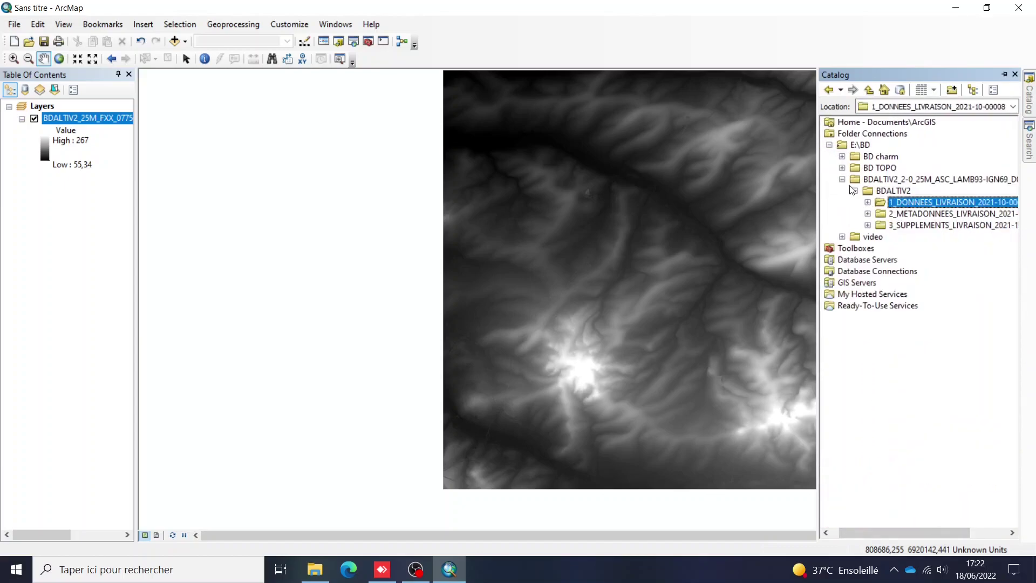
left_click(854, 190)
left_click(842, 179)
left_click(842, 167)
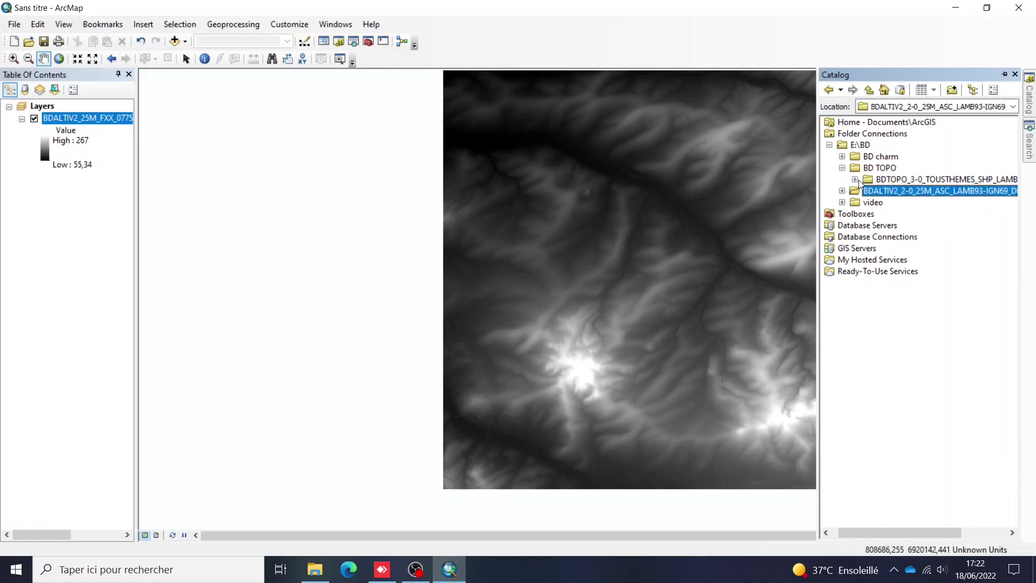
left_click(855, 180)
left_click(868, 191)
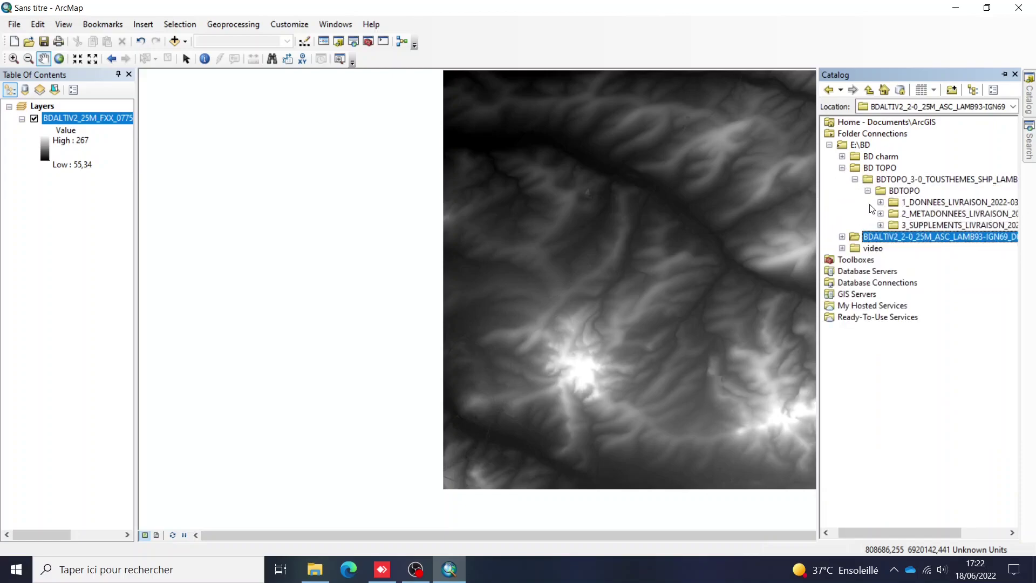
left_click(880, 203)
left_click(893, 214)
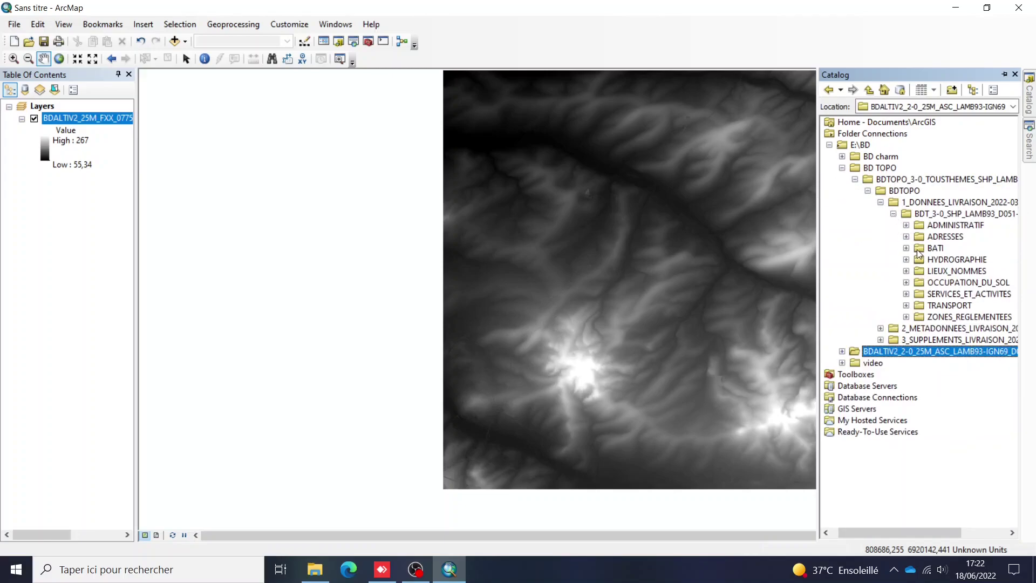
left_click(907, 260)
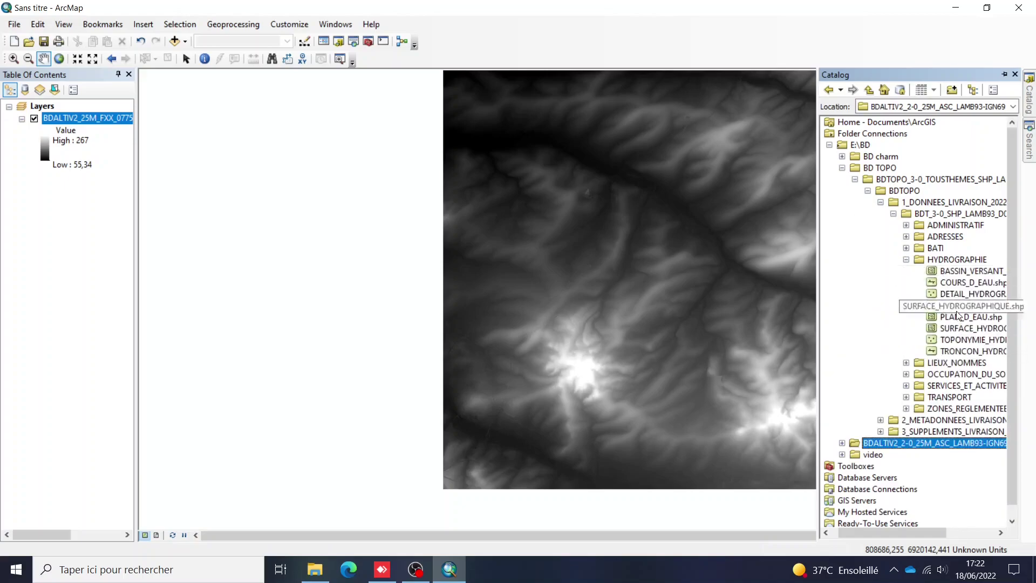
mouse_move(959, 288)
left_mouse_down()
mouse_move(503, 277)
mouse_move(486, 261)
left_mouse_up()
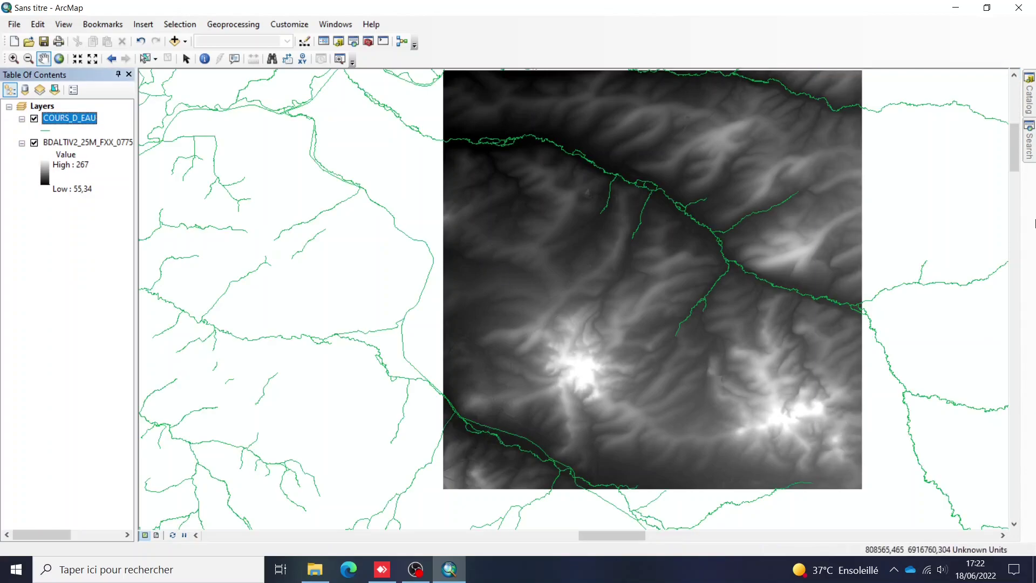
Add the geology polygon shapefile GEO050K_HARM_051_S_FGEOL_2154.shp from the BD charm folder to the map
mouse_move(1031, 102)
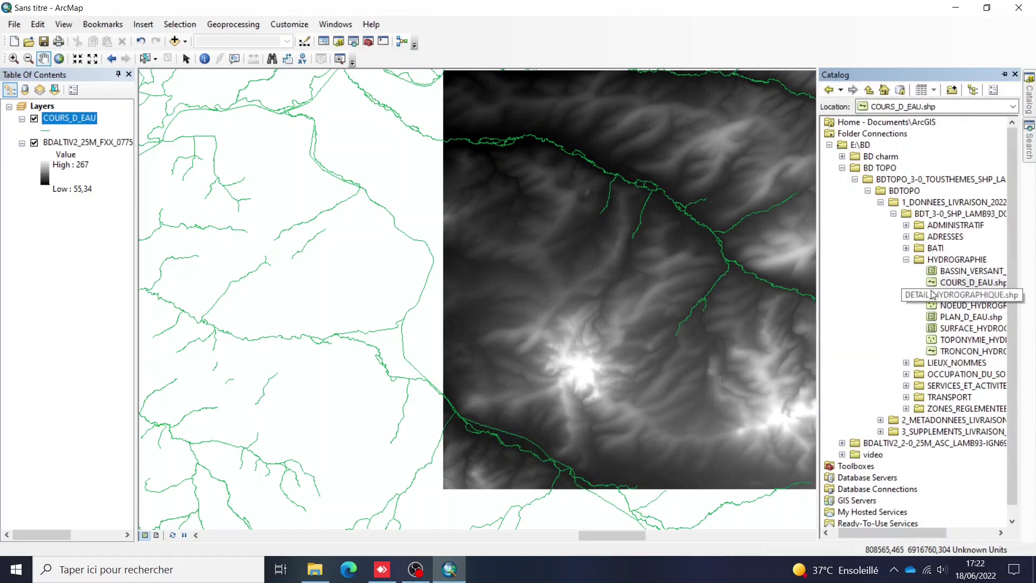
left_click(906, 260)
left_click(880, 203)
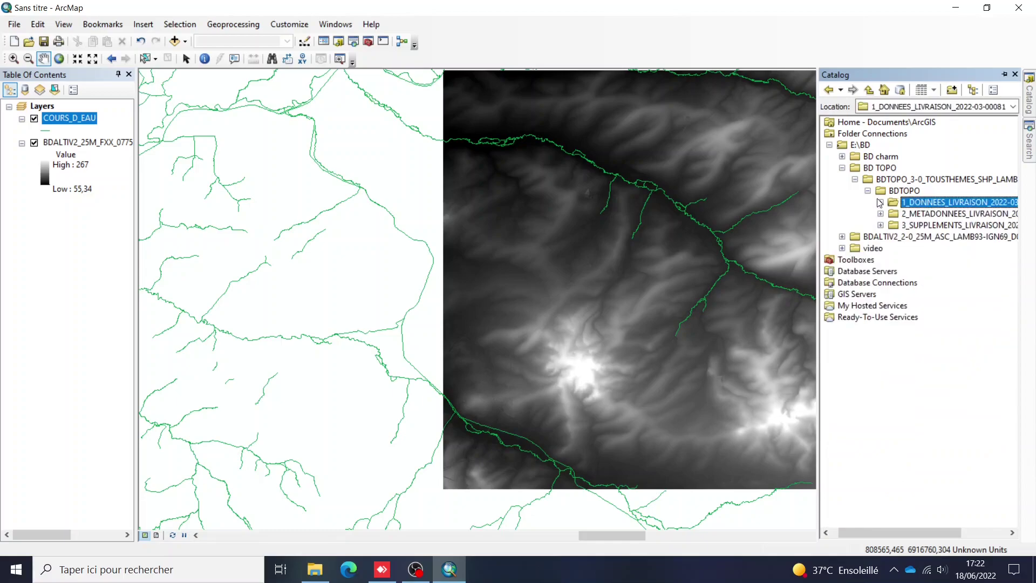
left_click(868, 191)
left_click(842, 167)
left_click(841, 156)
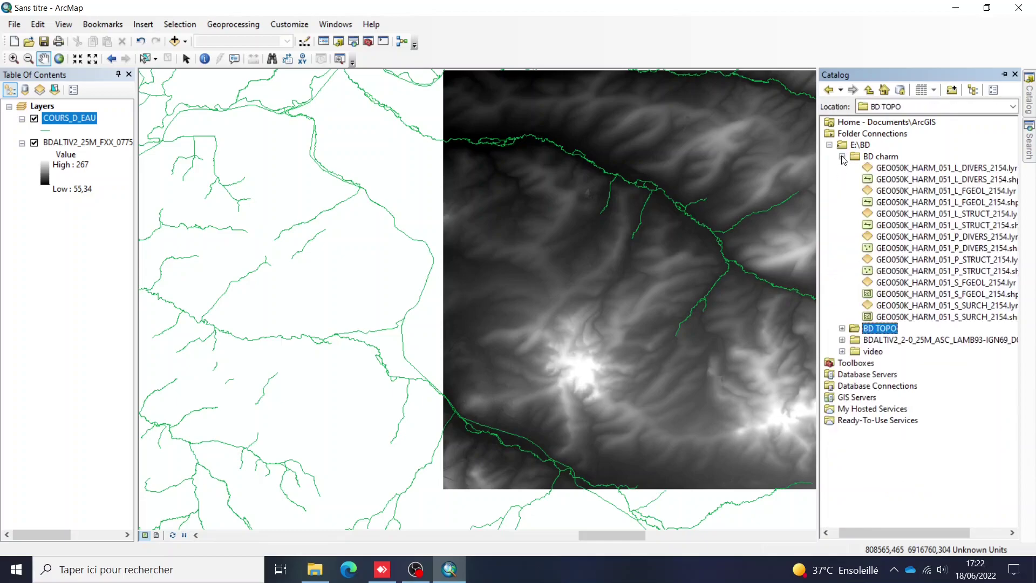
mouse_move(879, 300)
left_mouse_down()
mouse_move(551, 273)
mouse_move(559, 273)
left_mouse_up()
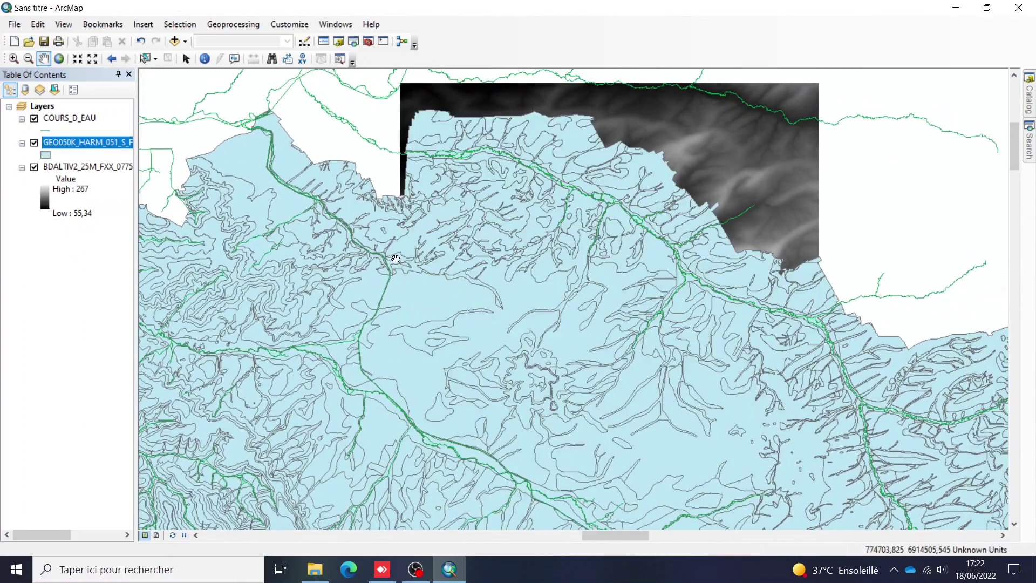
left_click(56, 144)
Start a new shapefile in the E:\BD folder, naming it ZE with Polygon as the feature type
mouse_move(1033, 105)
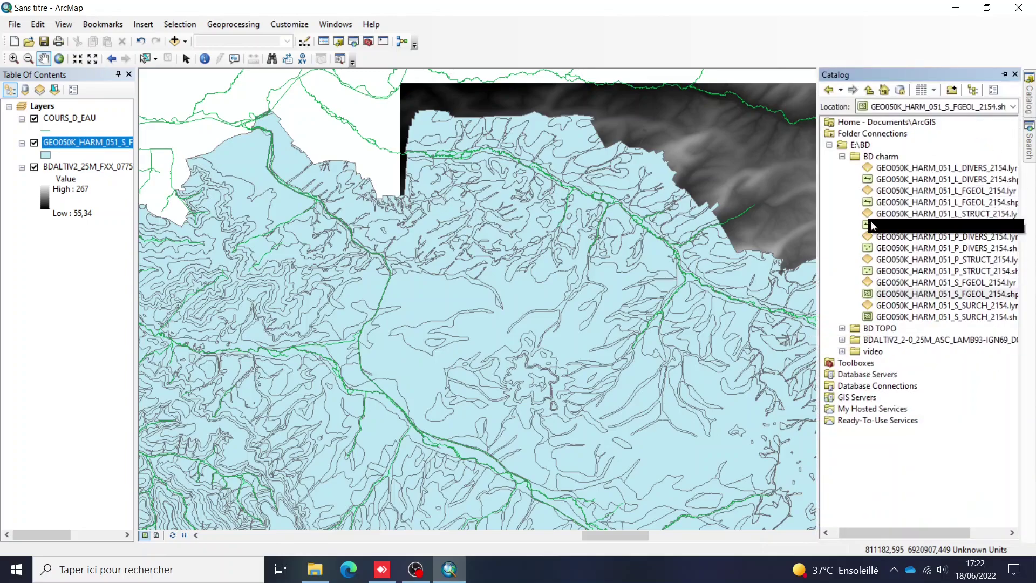
left_click(842, 156)
right_click(849, 146)
mouse_move(890, 228)
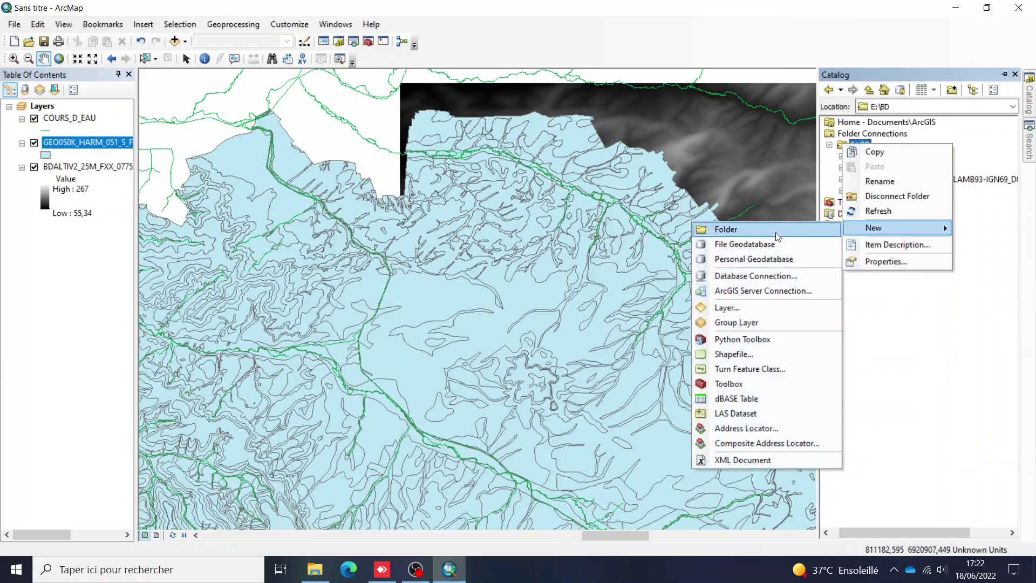
left_click(753, 354)
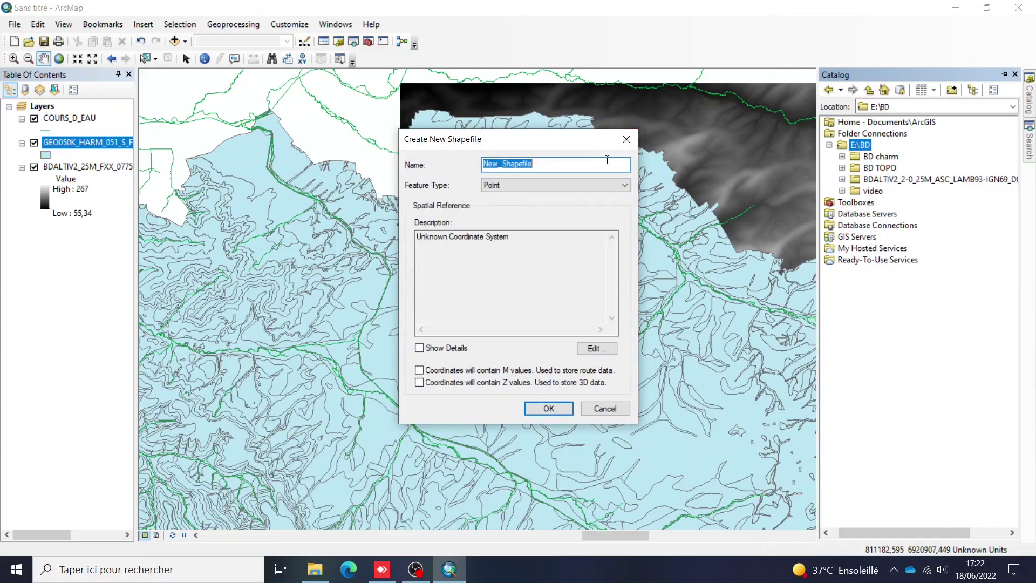
type("Z")
left_click(519, 186)
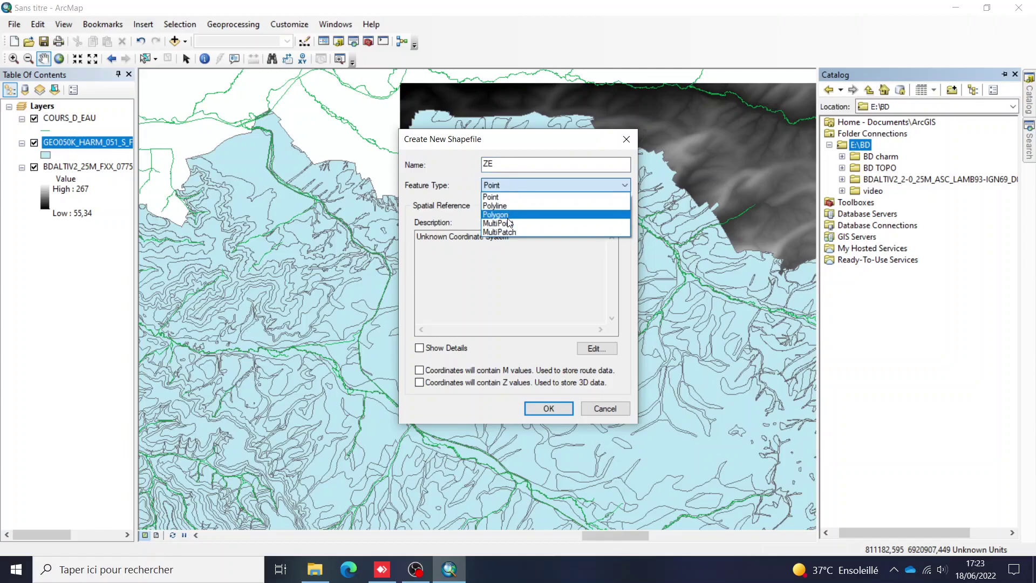
left_click(516, 208)
Assign the RGF 1993 Lambert-93 coordinate system (2154) to the new shapefile and create it
left_click(596, 348)
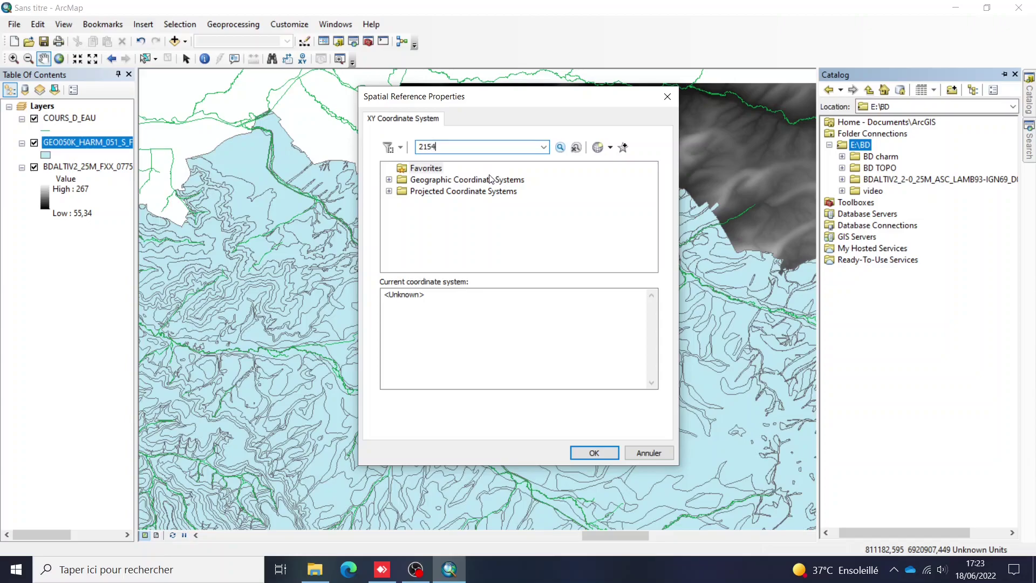
left_click(463, 219)
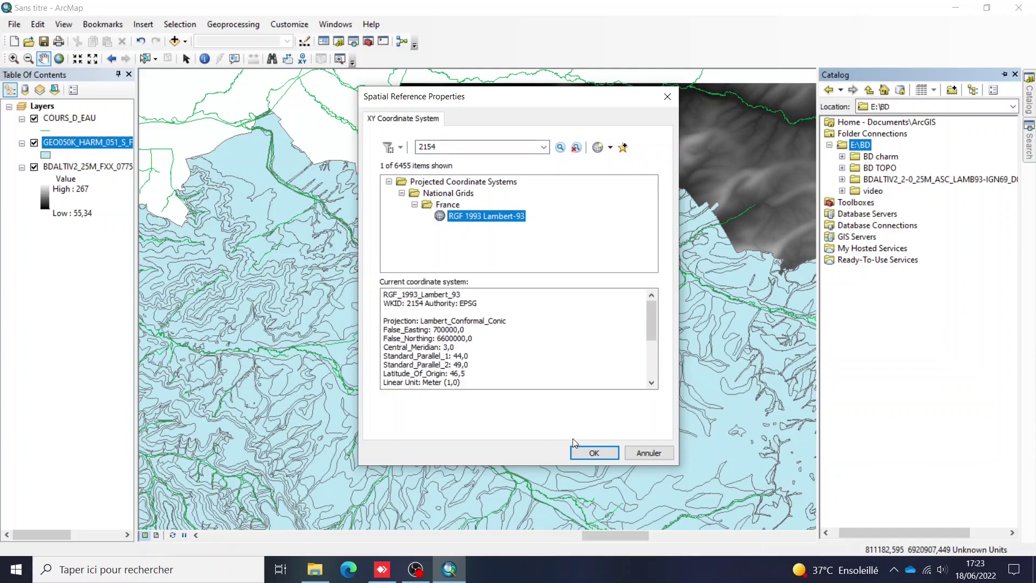
left_click(595, 453)
left_click(541, 416)
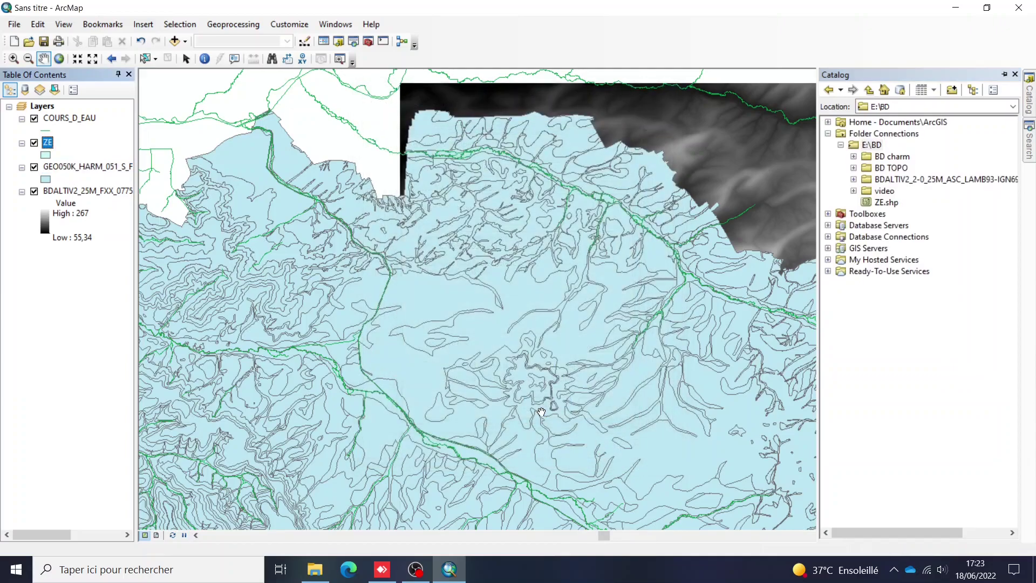
Start an editing session on the ZE layer, continuing past the spatial reference warnings
right_click(49, 143)
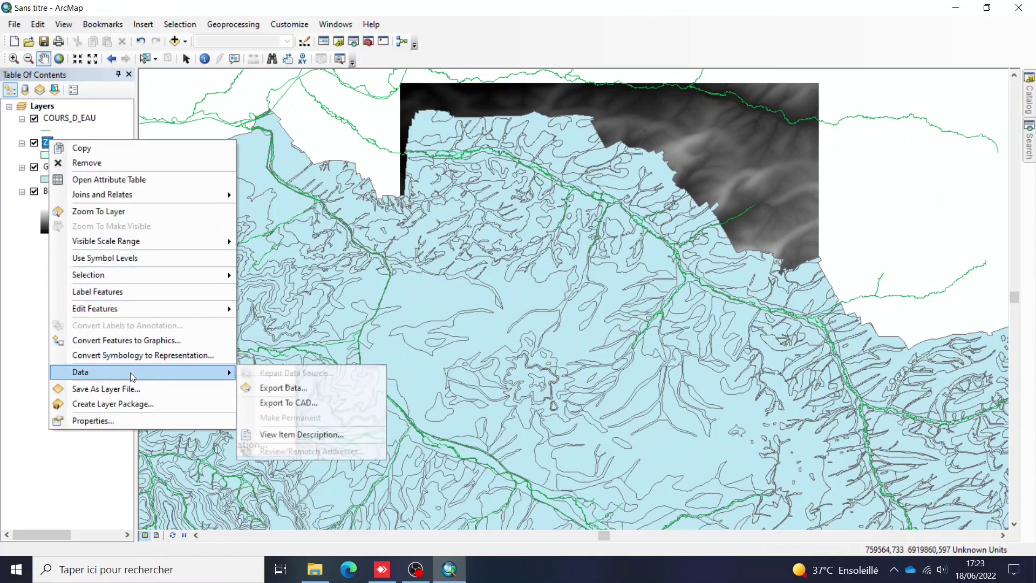
mouse_move(222, 310)
left_click(269, 309)
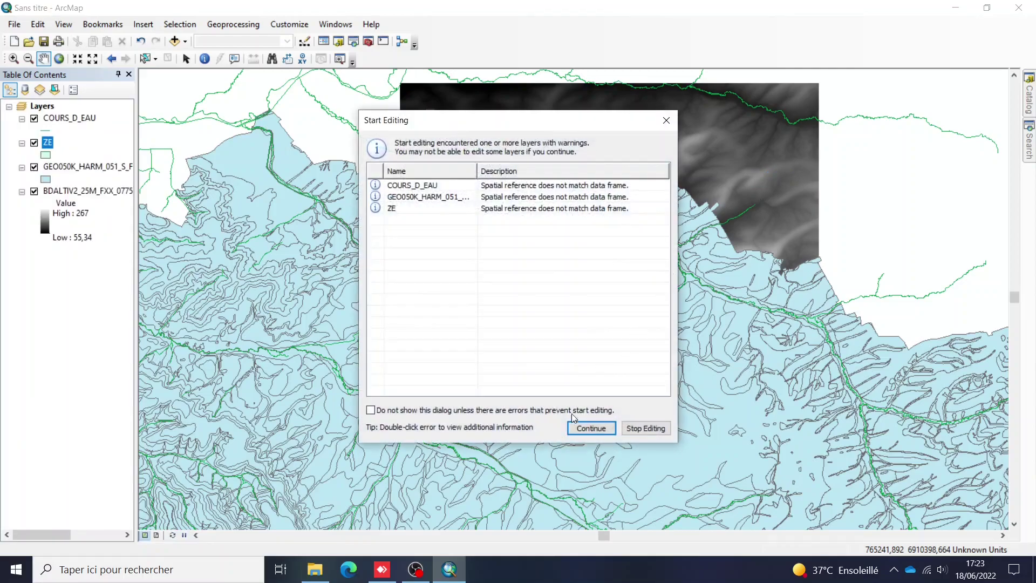
left_click(582, 425)
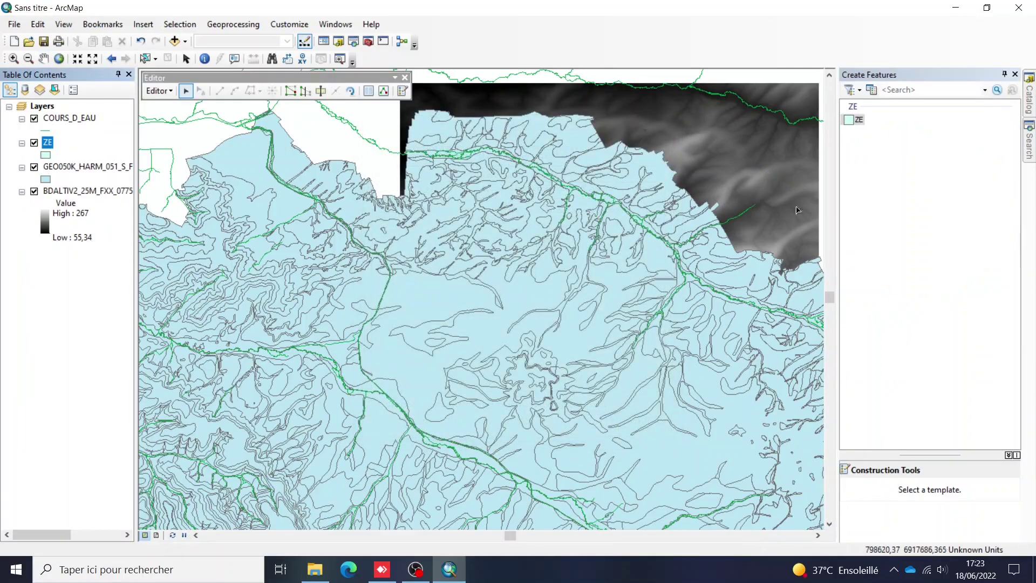
Choose the ZE template with the Rectangle construction tool for creating new features
left_click(858, 119)
left_click(864, 503)
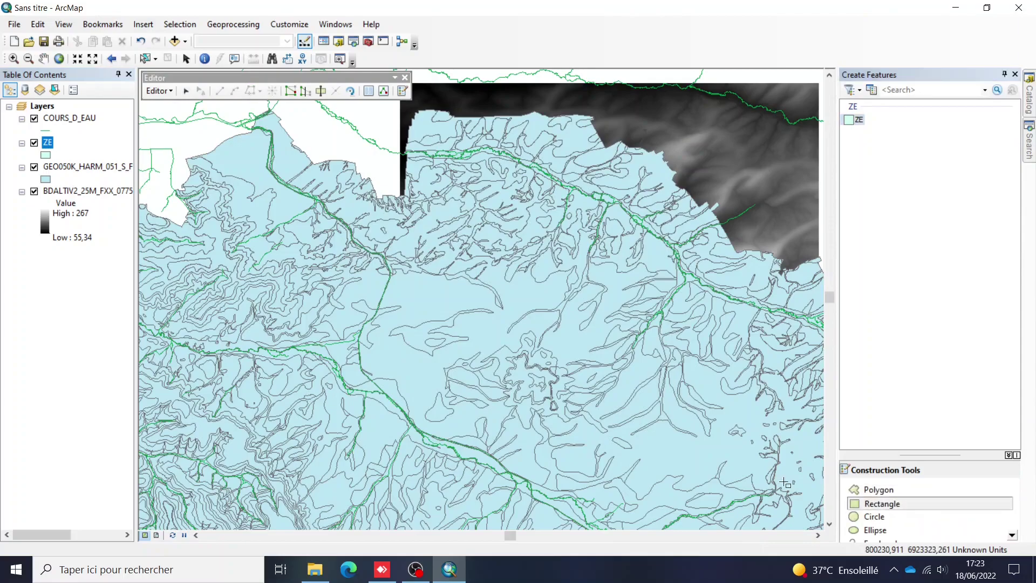
Change the geology layer's symbol to Hollow
left_click(46, 180)
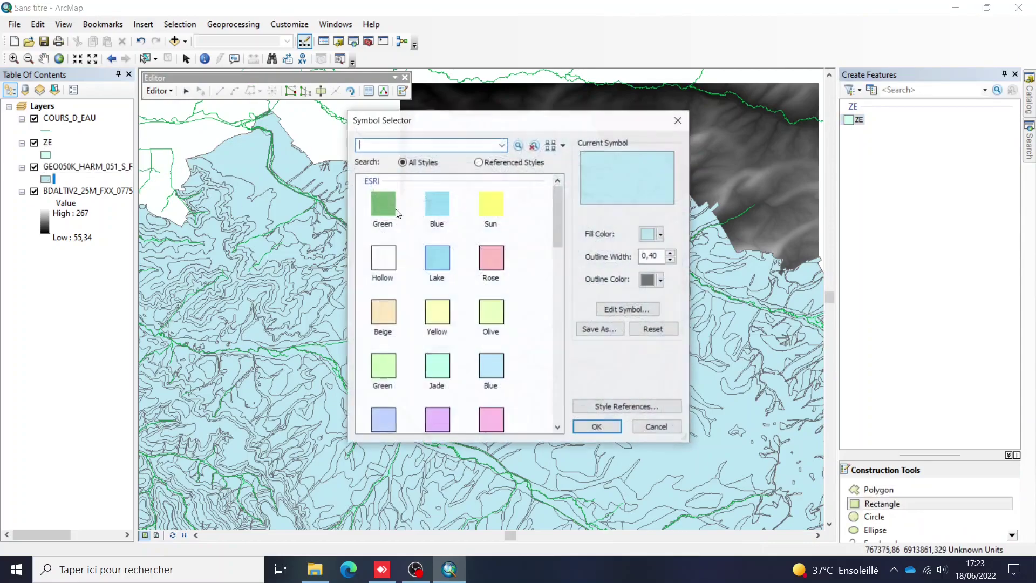
left_click(383, 258)
left_click(598, 427)
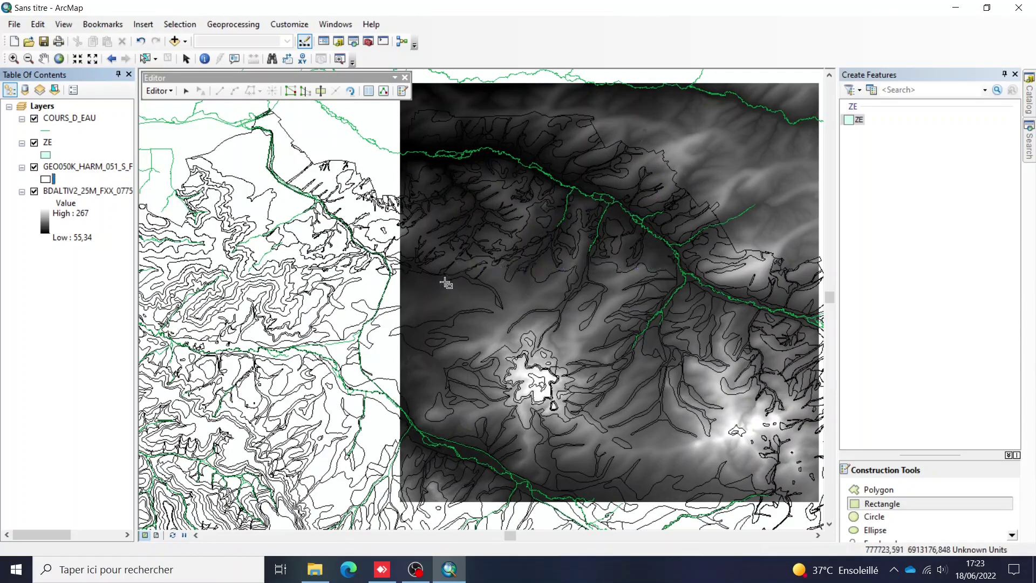
Draw a ZE rectangle of about 15.2 by 16.3 km over the lower-left part of the elevation raster, just inside its edges
left_click(402, 242)
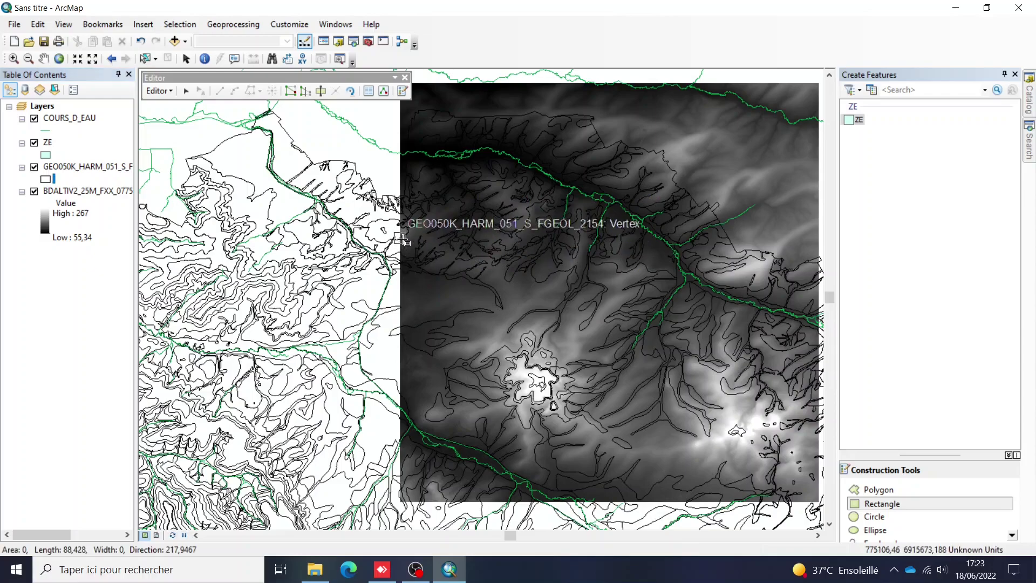
left_click(403, 497)
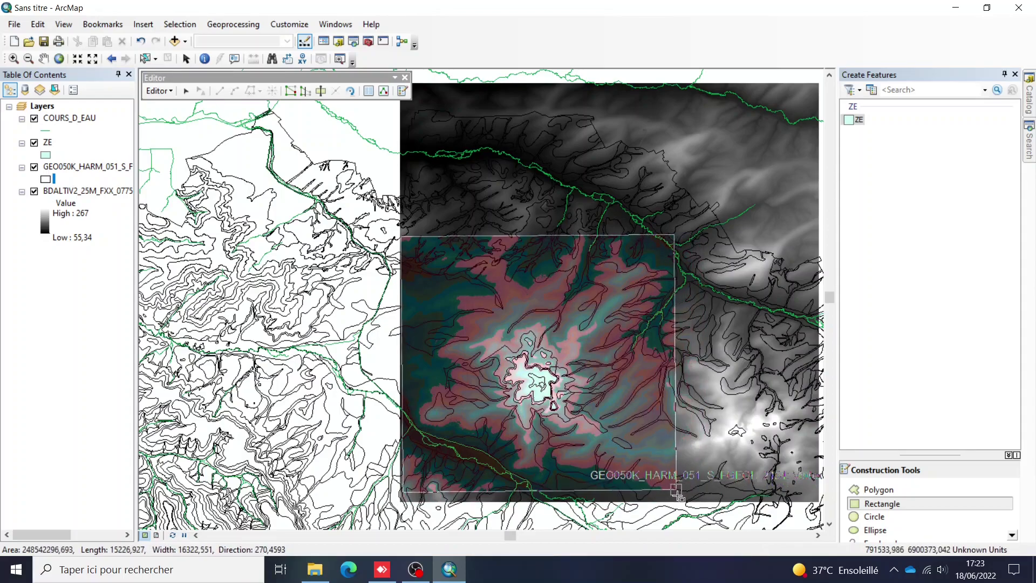
left_click(675, 502)
scroll(476, 297, "up", 2)
scroll(475, 292, "down", 5)
scroll(410, 243, "down", 1)
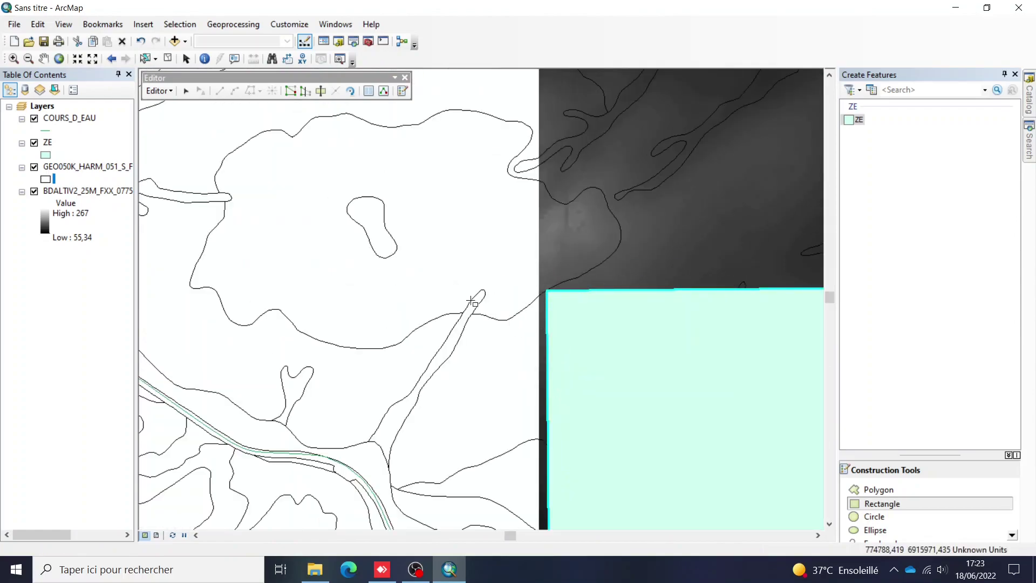
scroll(459, 292, "up", 3)
scroll(424, 271, "up", 3)
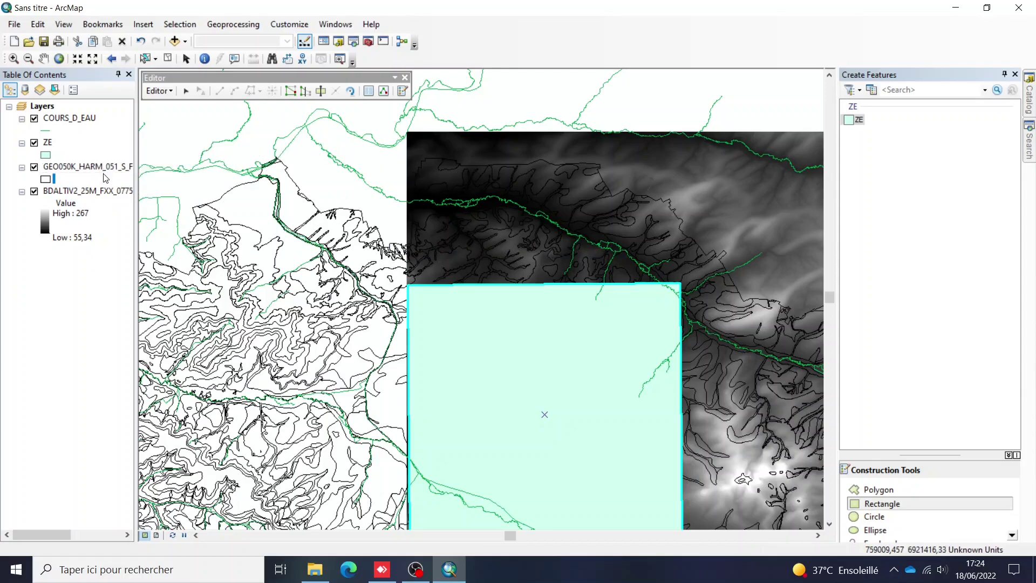
scroll(459, 154, "up", 1)
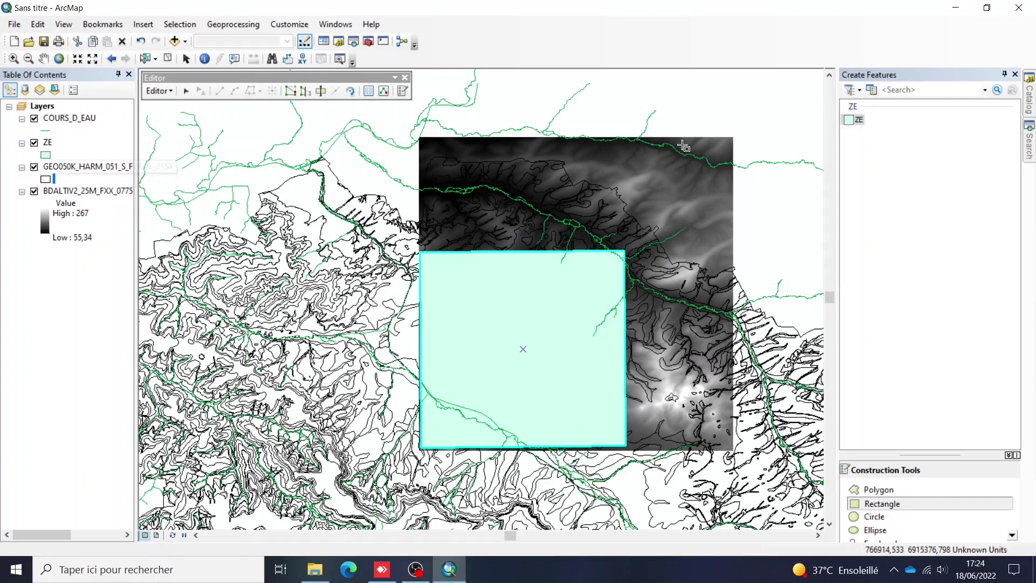
Save the ZE edits and end the editing session, docking the Editor toolbar beside the standard toolbar
left_click(157, 90)
left_click(178, 138)
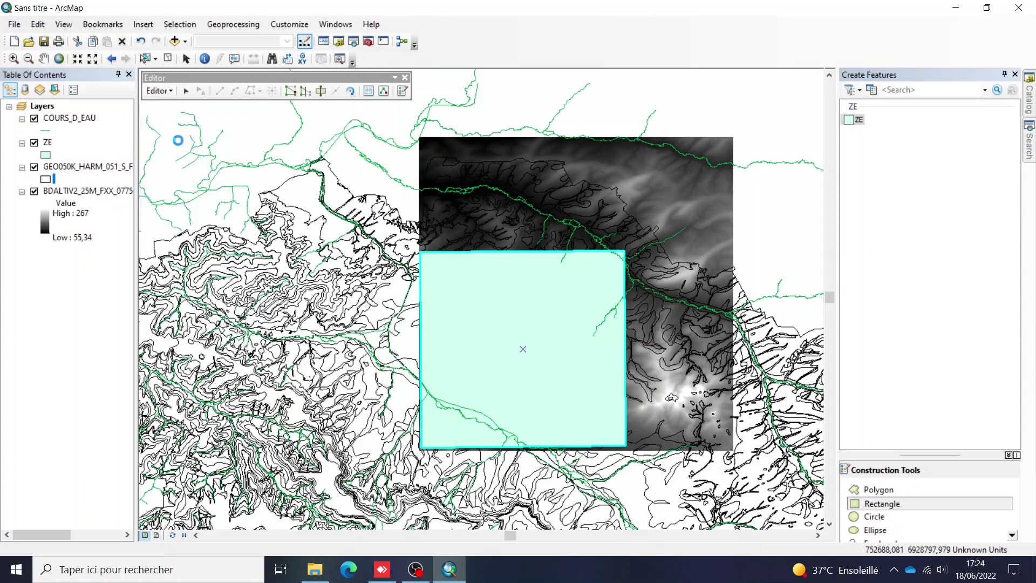
left_click(165, 95)
left_click(185, 121)
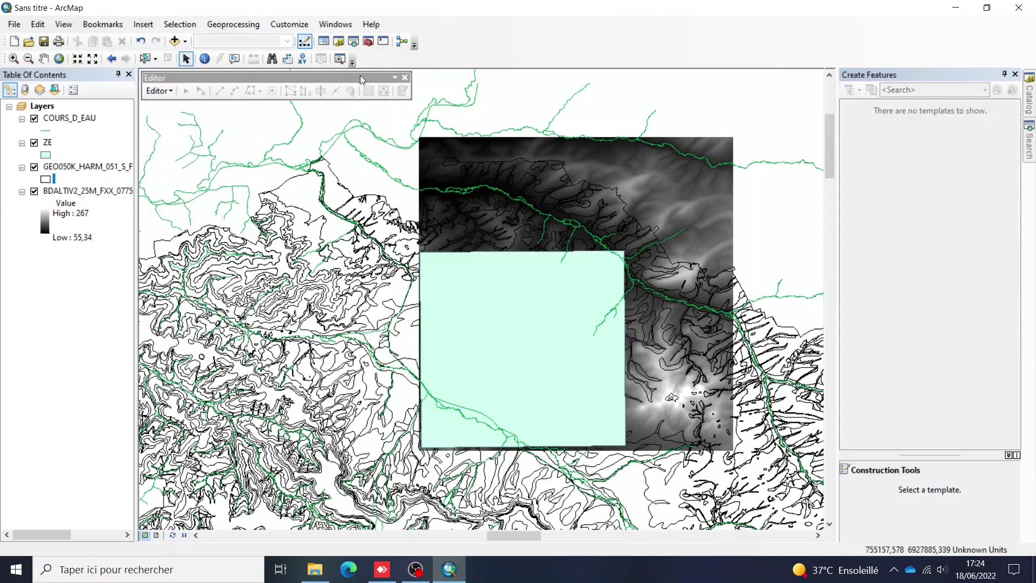
left_click_drag(327, 75, 605, 43)
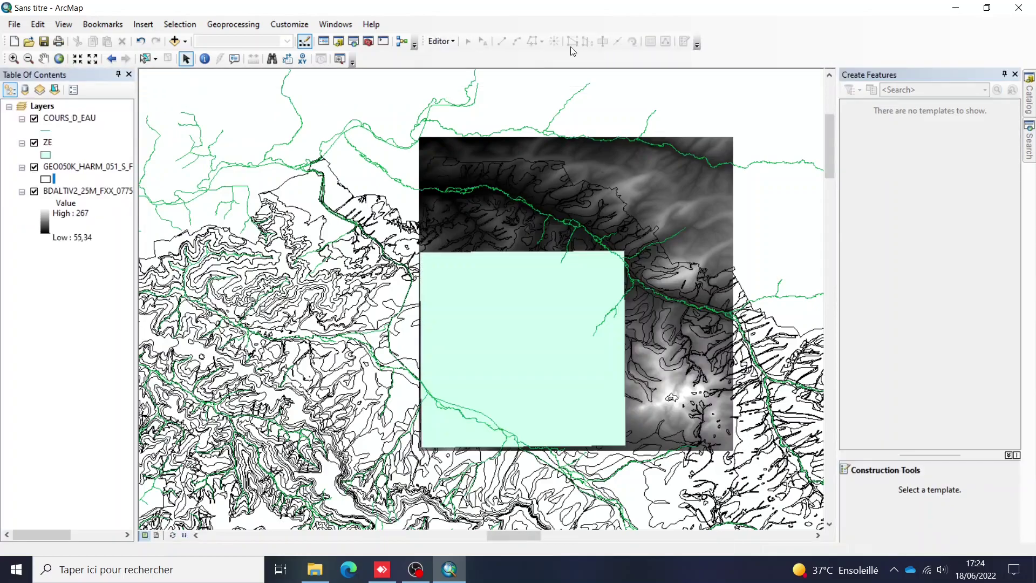
Set up the Clip geoprocessing tool with COURS_D_EAU as the input features and ZE as the clip features
left_click(180, 24)
mouse_move(233, 24)
left_click(238, 55)
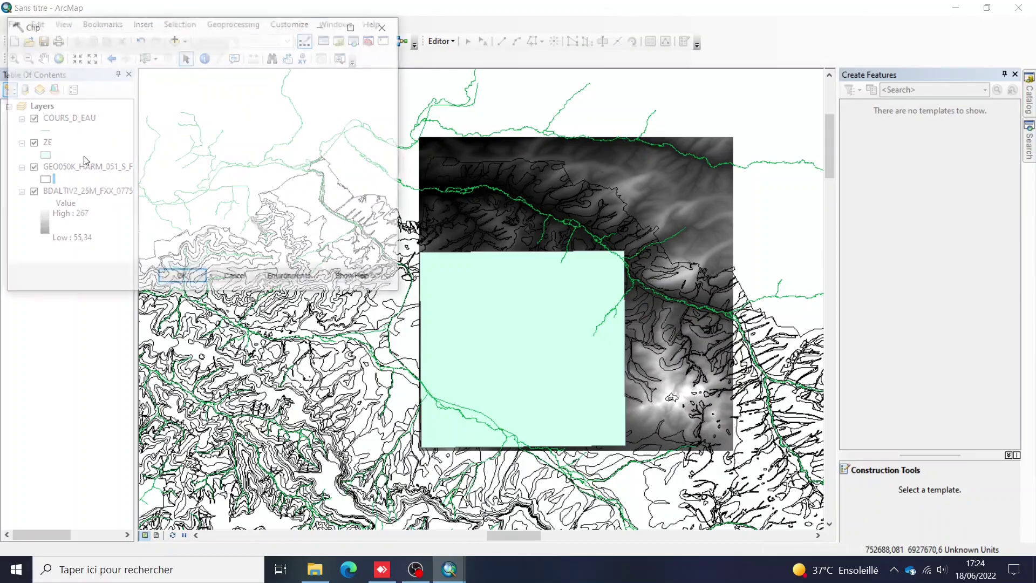
left_click_drag(248, 27, 538, 150)
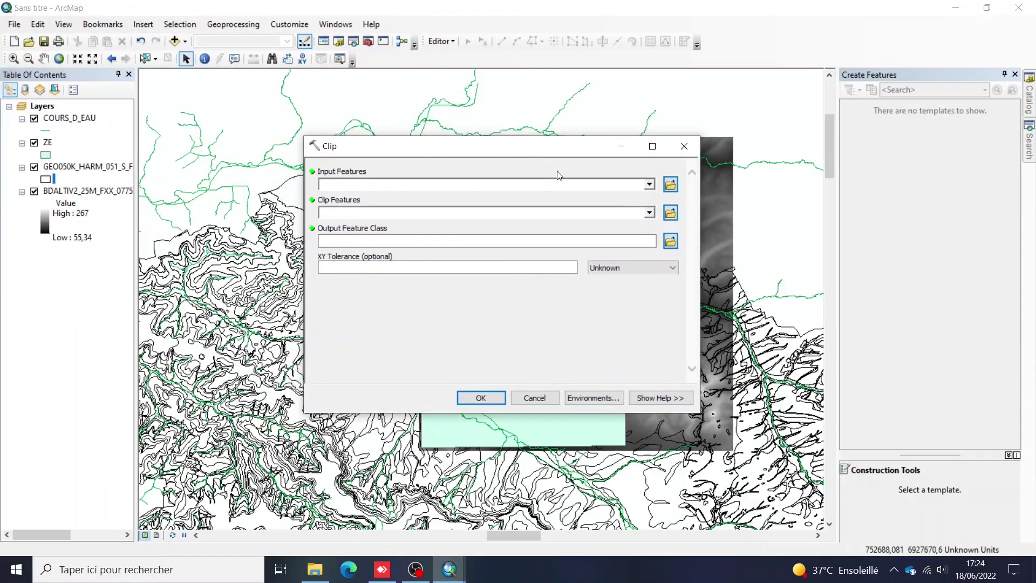
left_click(650, 184)
left_click(369, 199)
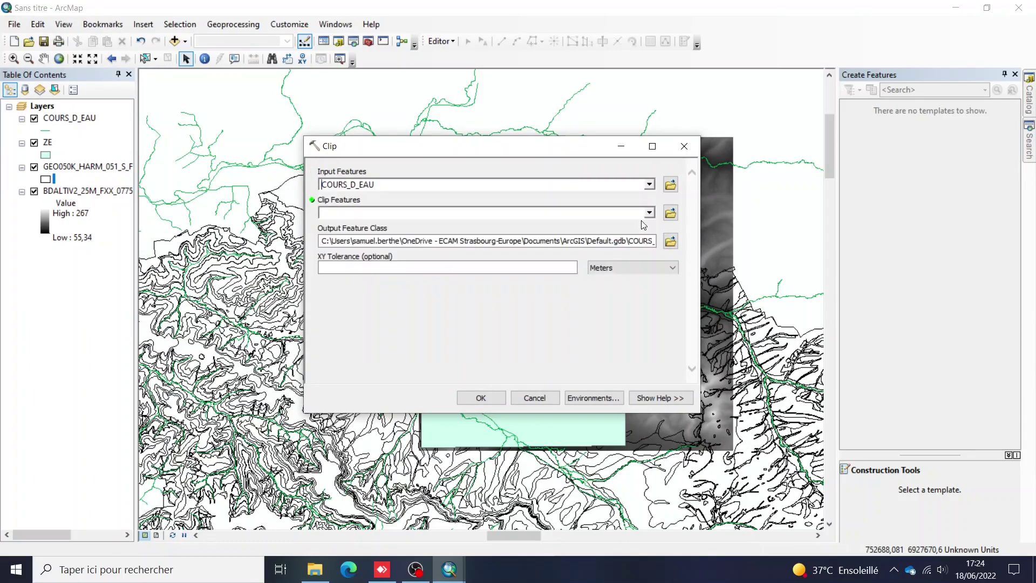
left_click(650, 212)
left_click(394, 238)
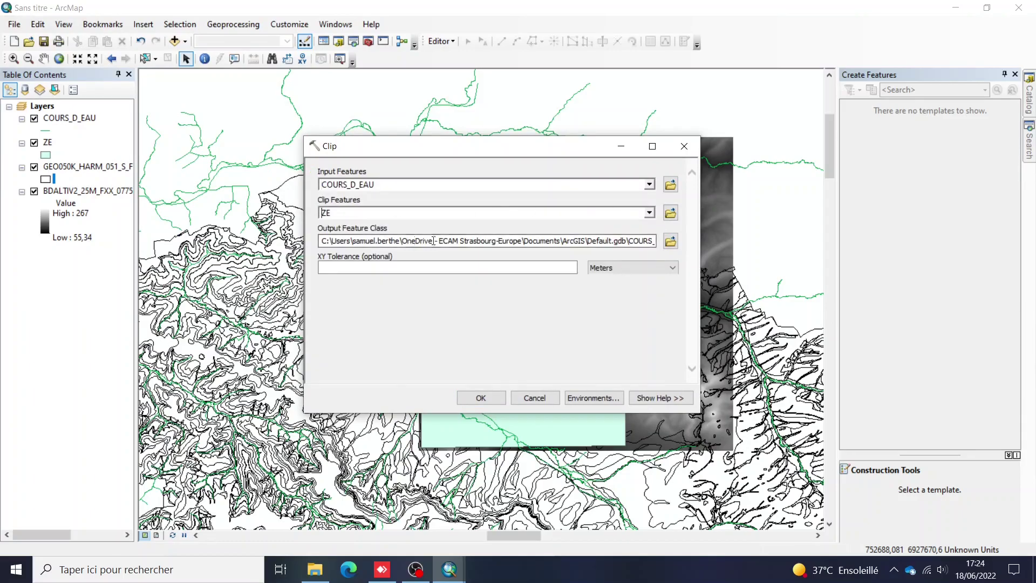
Create a new folder named clip in E:\BD for the Clip output
left_click(671, 242)
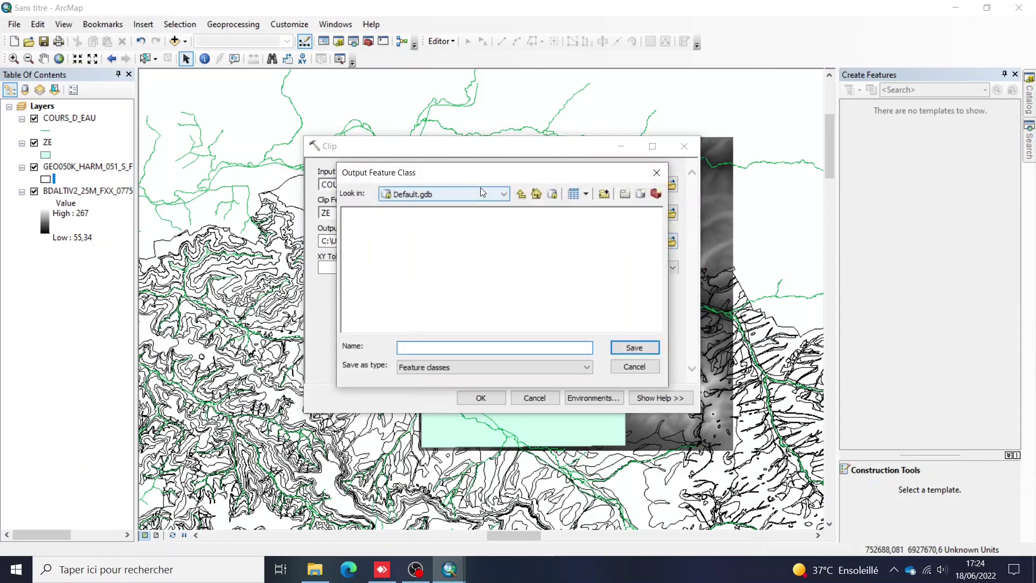
left_click(482, 192)
left_click(456, 236)
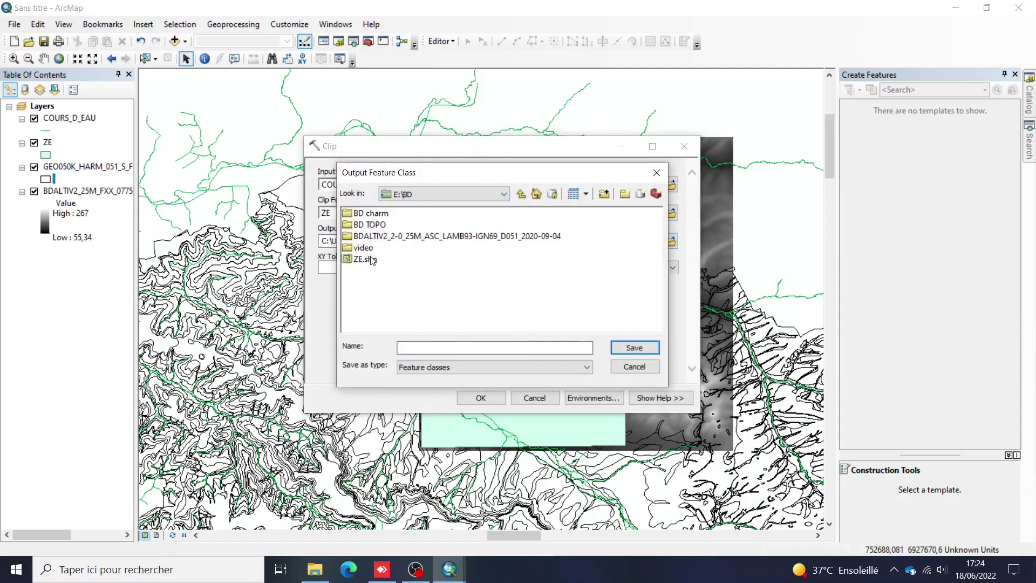
left_click(624, 193)
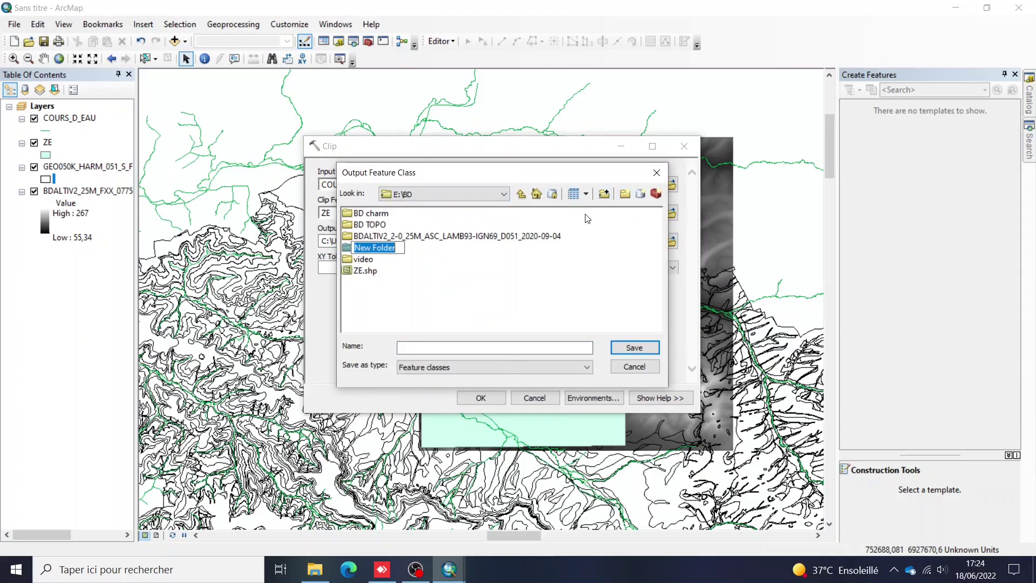
type("clip")
key("Return")
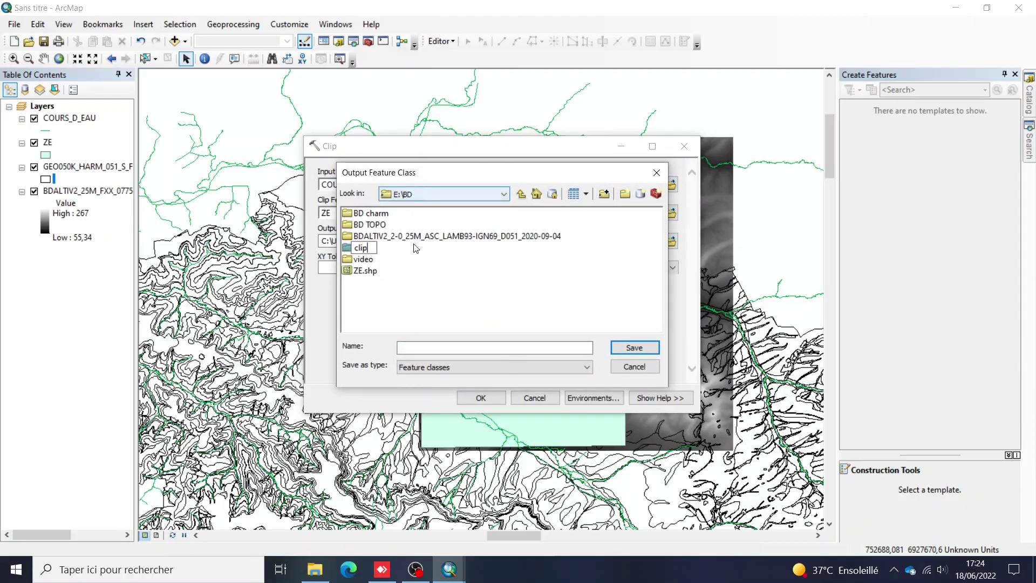
Set the output feature class to hydro.shp in the clip folder and run the watercourse clip
double_click(353, 249)
left_click(501, 347)
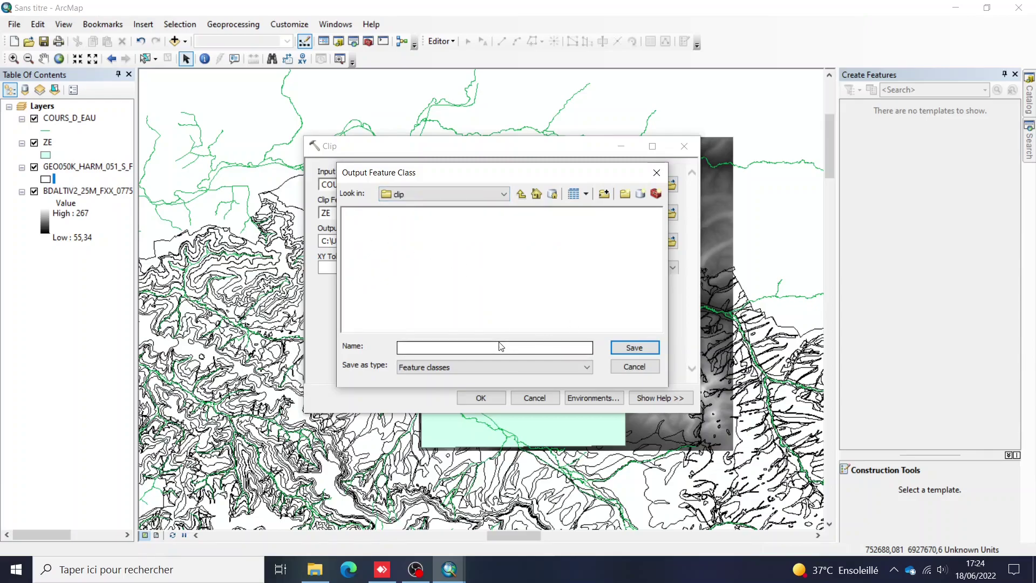
type("hydr")
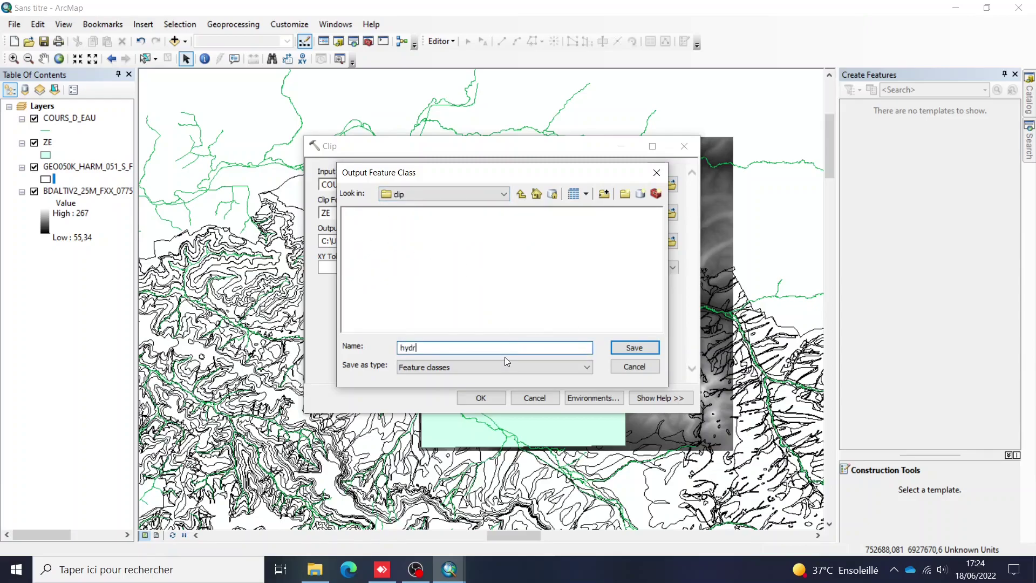
type("o.shp")
left_click(631, 346)
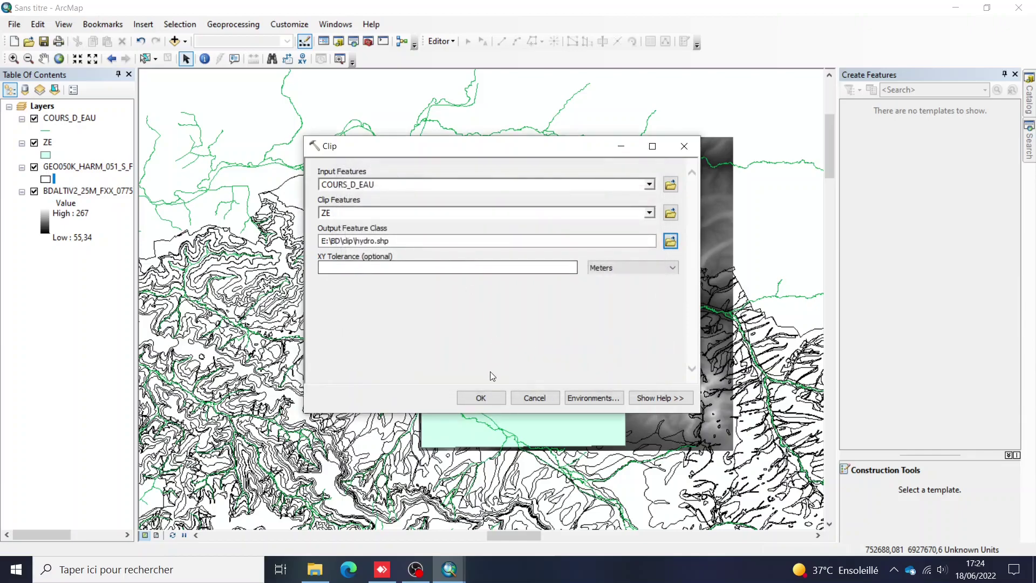
left_click(487, 398)
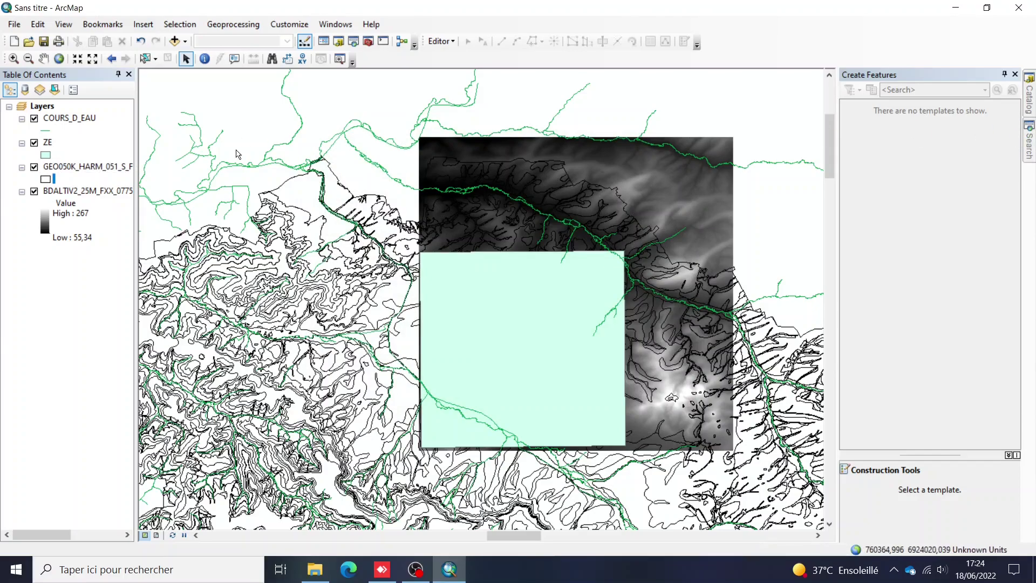
Hide the original COURS_D_EAU layer on the map
left_click(1028, 134)
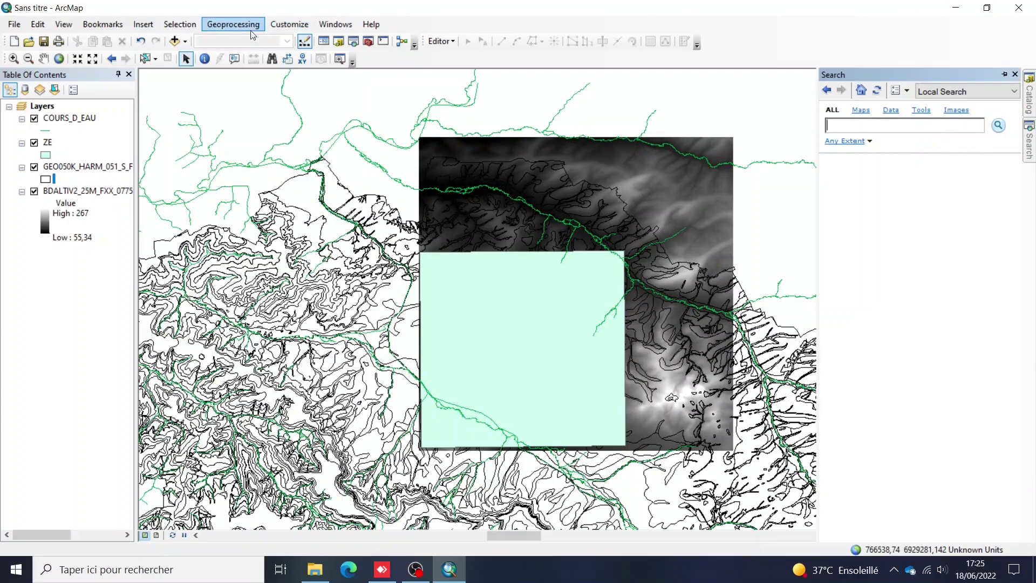
left_click(47, 143)
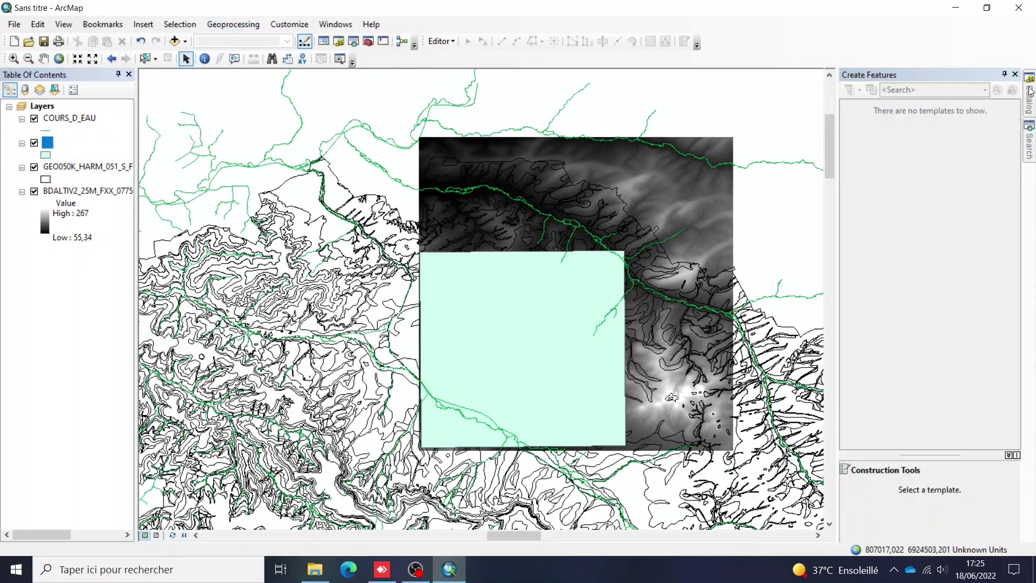
left_click(34, 142)
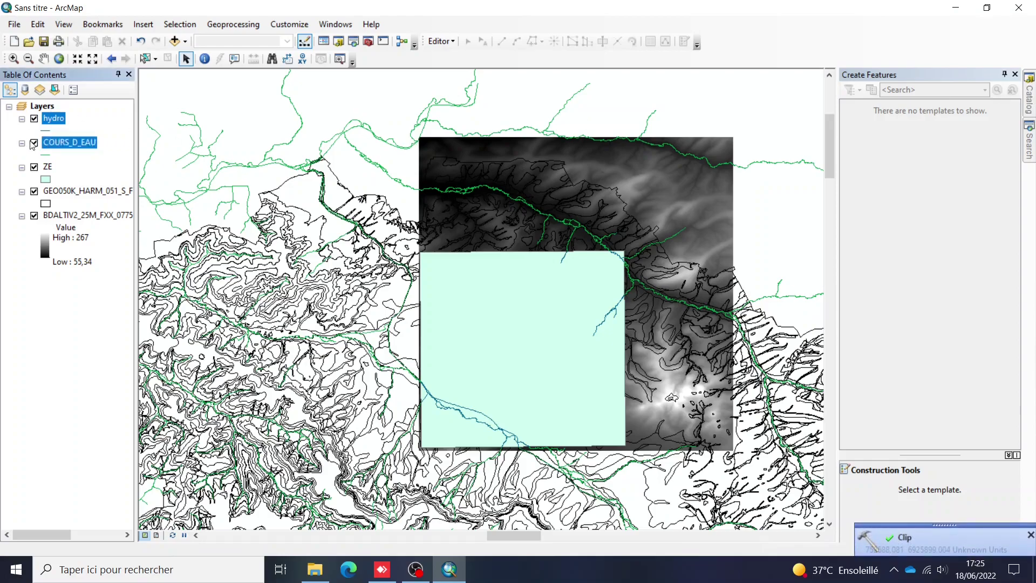
Set up another Clip with GEO050K_HARM_051_S_FGEOL_2154 as the input features and ZE as the clip features
left_click(165, 25)
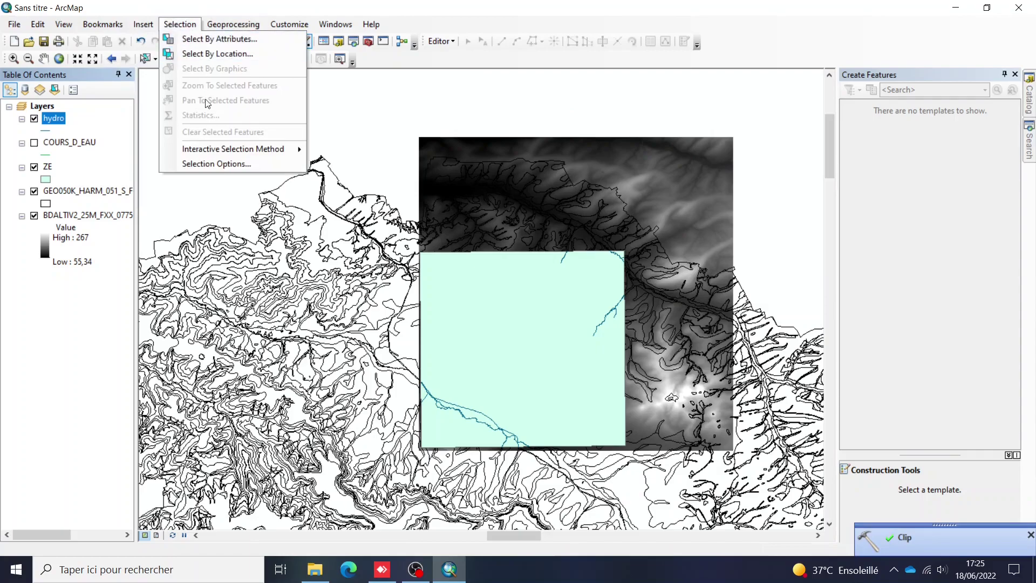
left_click(225, 54)
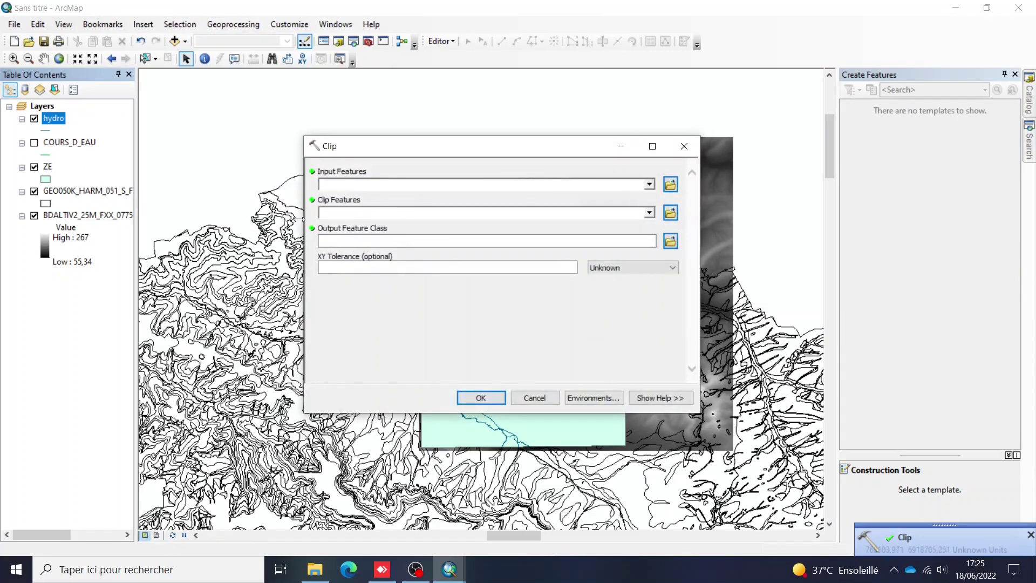
left_click(649, 185)
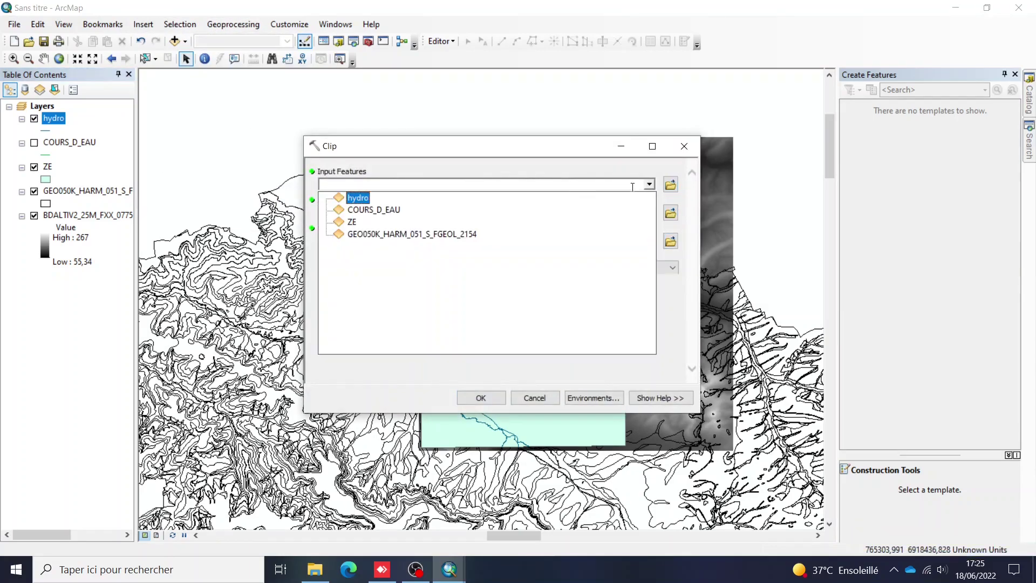
left_click(412, 234)
left_click(649, 212)
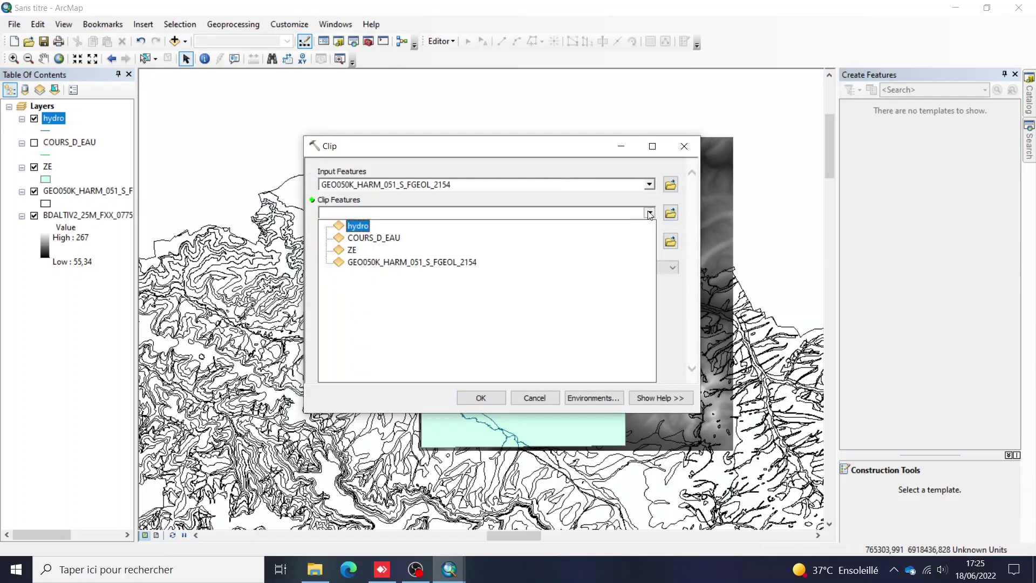
left_click(381, 250)
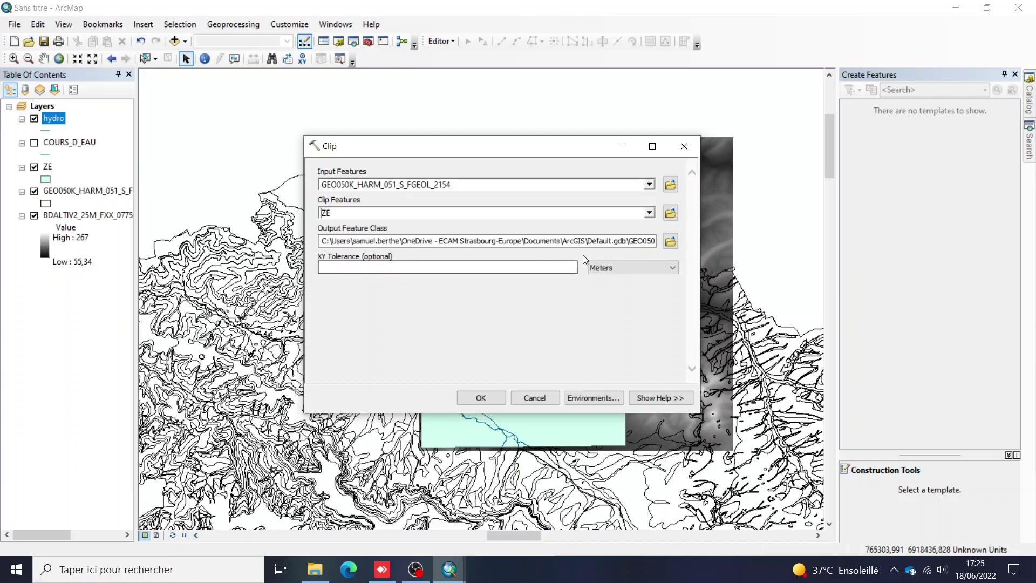
Save the Clip output as geol.shp in the clip folder and run the geology clip
left_click(670, 242)
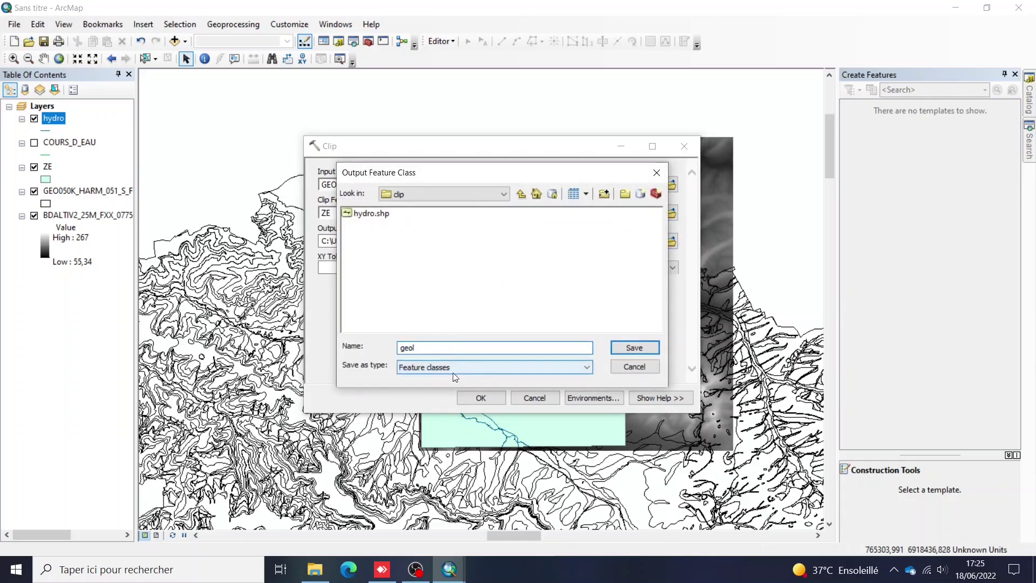
left_click(455, 365)
left_click(447, 367)
left_click(441, 349)
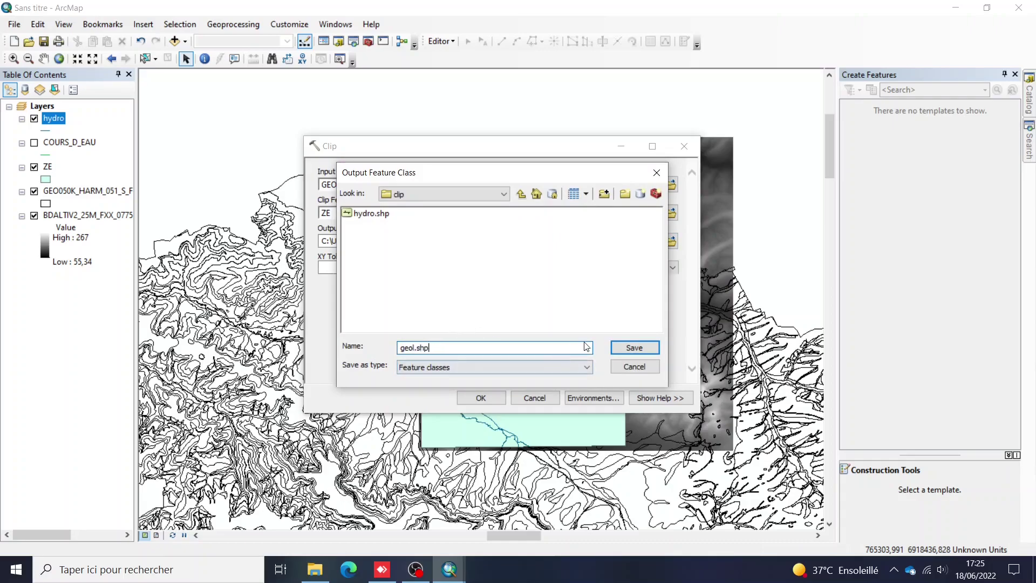
left_click(614, 347)
left_click(477, 400)
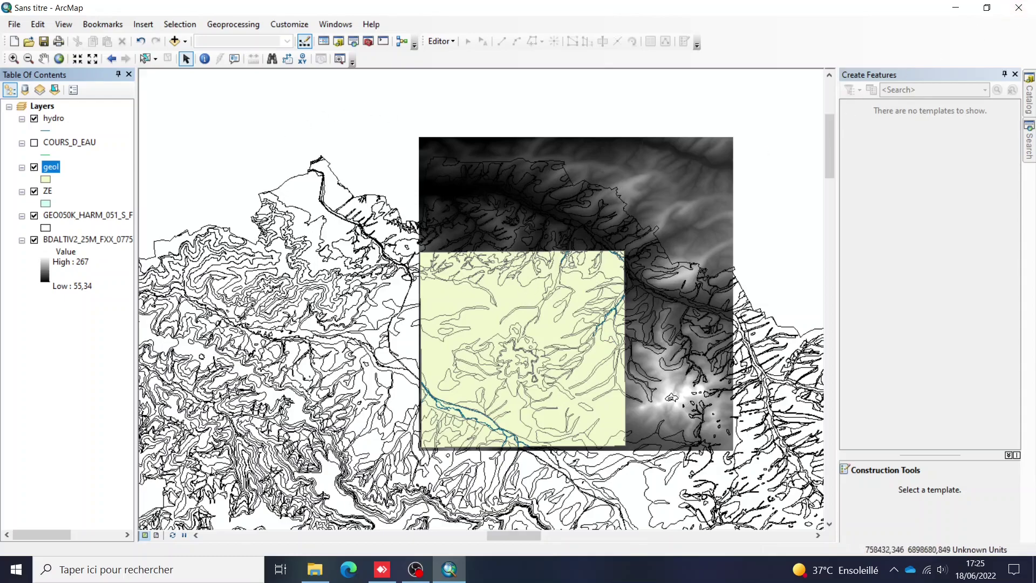
Find and launch ArcScene 10.8
left_click(101, 567)
type("arcs")
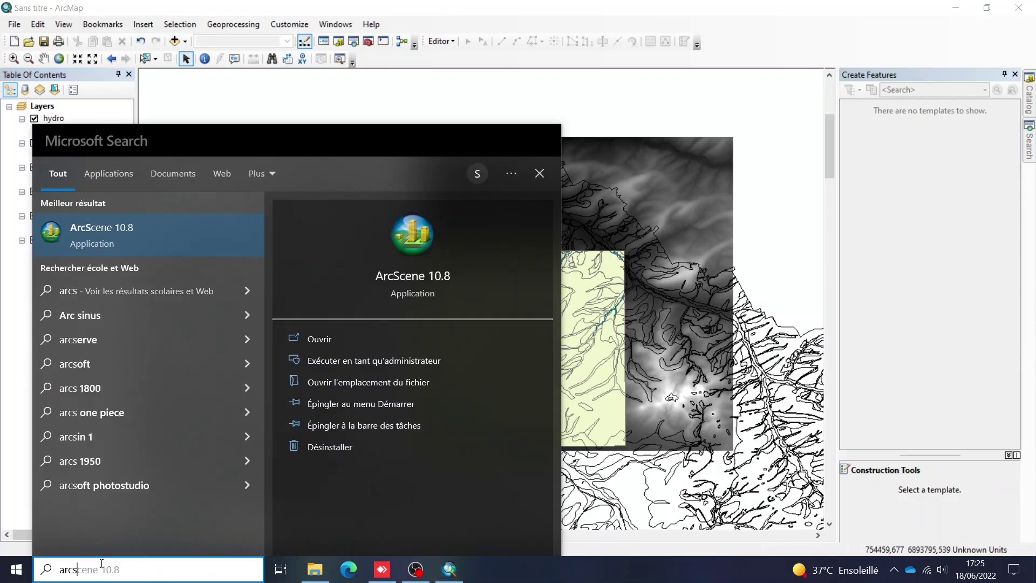
key("Return")
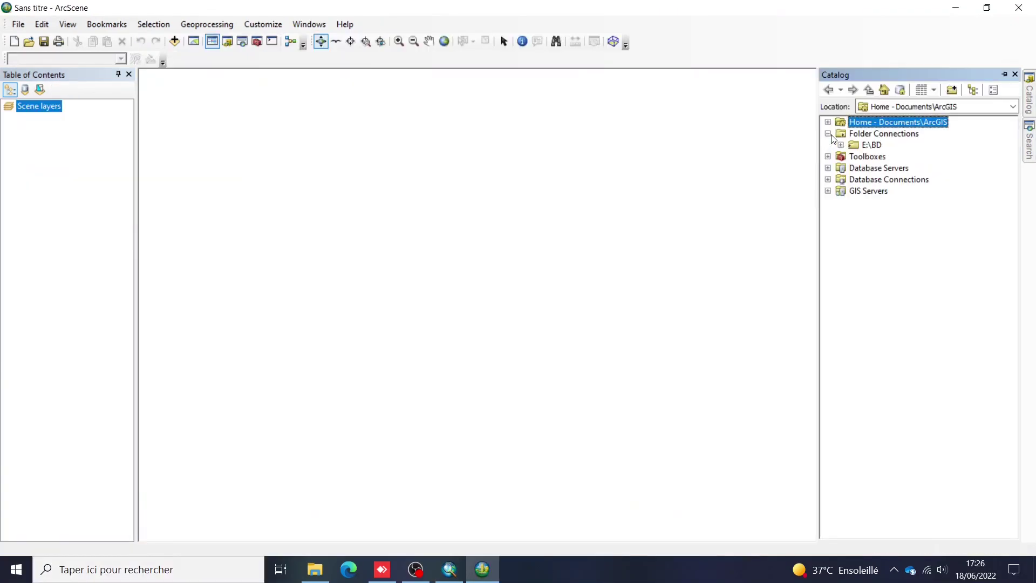
Add geol.shp and hydro.shp from the clip folder of E:\BD to the scene
left_click(840, 145)
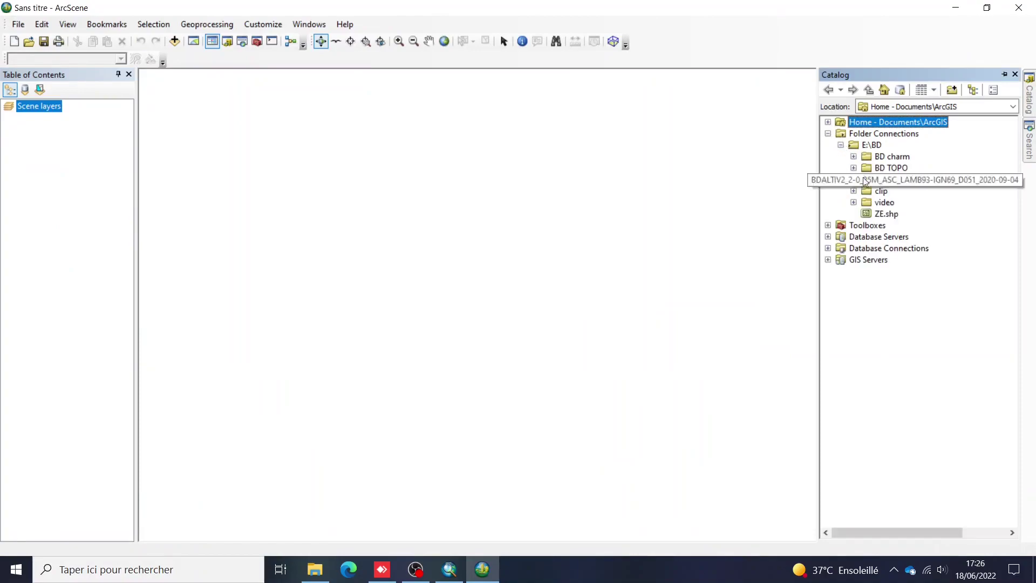
left_click(854, 190)
left_click_drag(903, 202, 712, 205)
mouse_move(1030, 108)
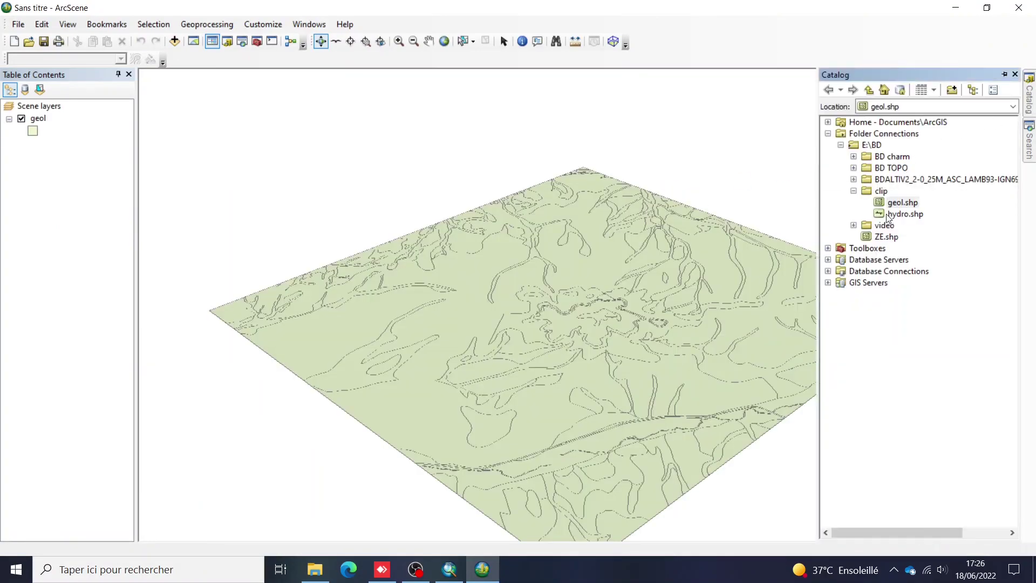
left_click_drag(889, 218, 679, 233)
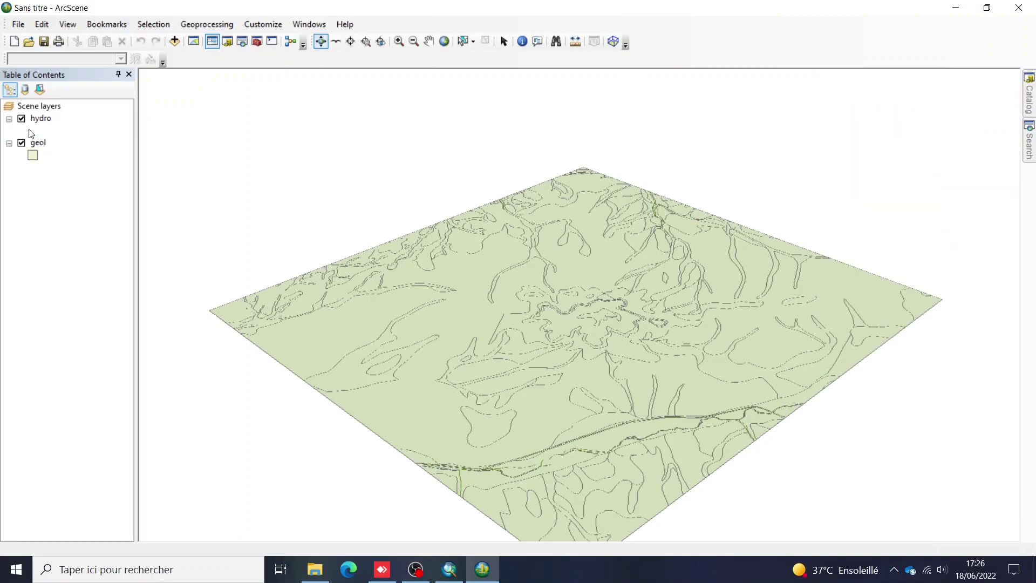
Give the hydro layer the thicker blue bathymetric contour line symbol with a width of 2
left_click(31, 131)
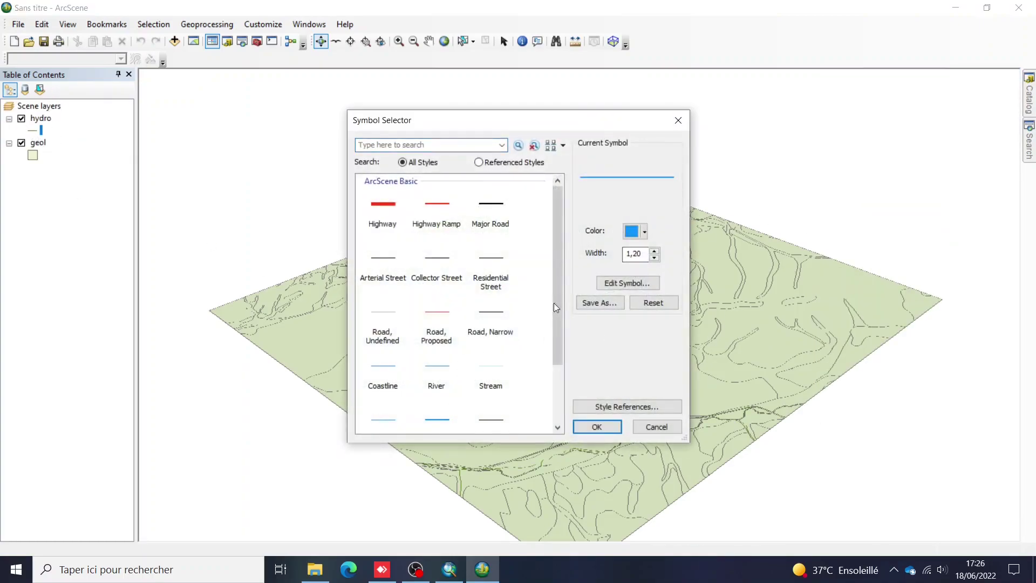
scroll(553, 314, "down", 1)
left_click(436, 414)
double_click(634, 254)
type("2")
left_click(597, 427)
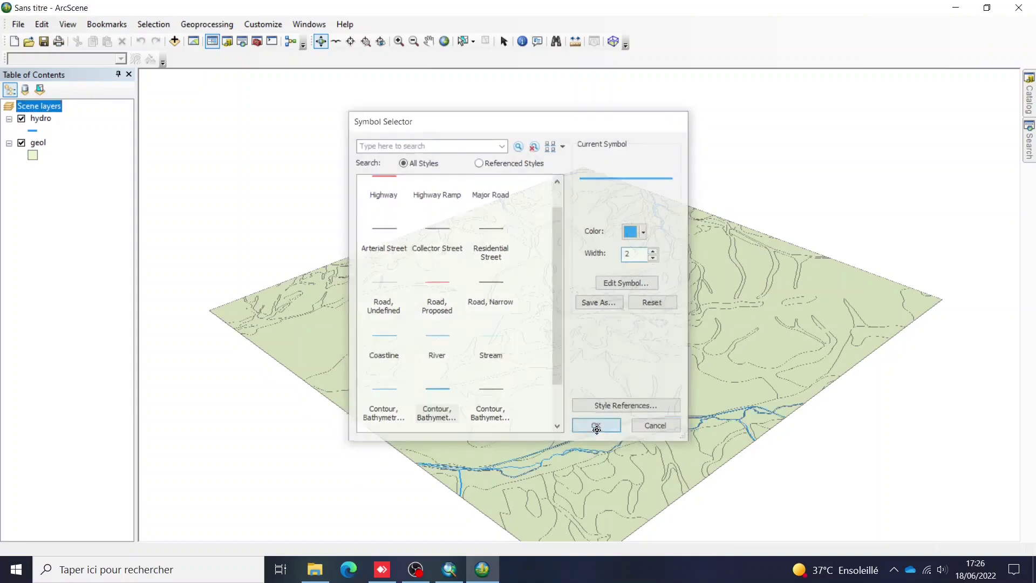
Choose the GEO050K_HARM_051_S_FGEOL_2154 layer file in the BD charm folder as the symbology source for the geol layer
double_click(39, 143)
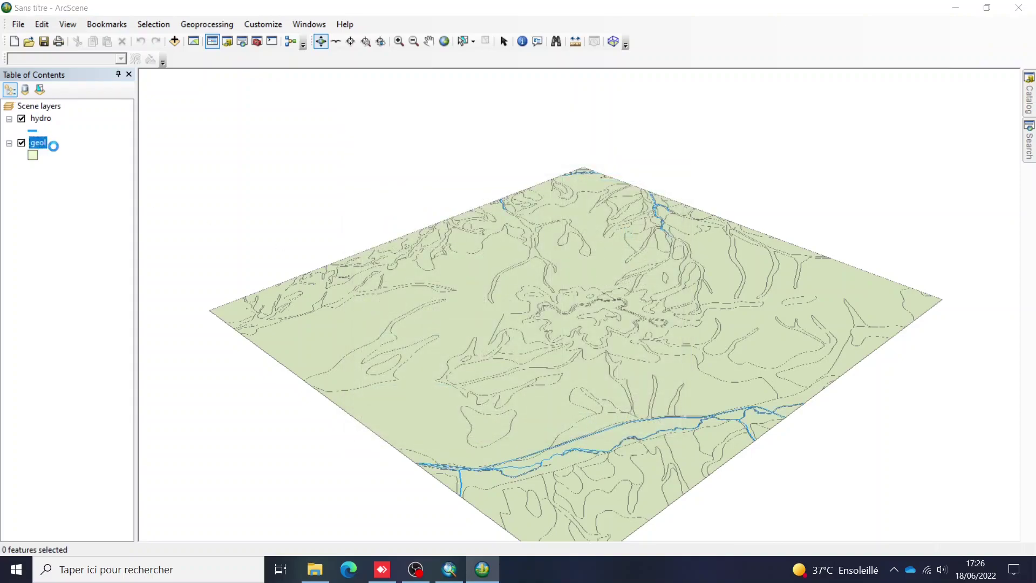
left_click(489, 108)
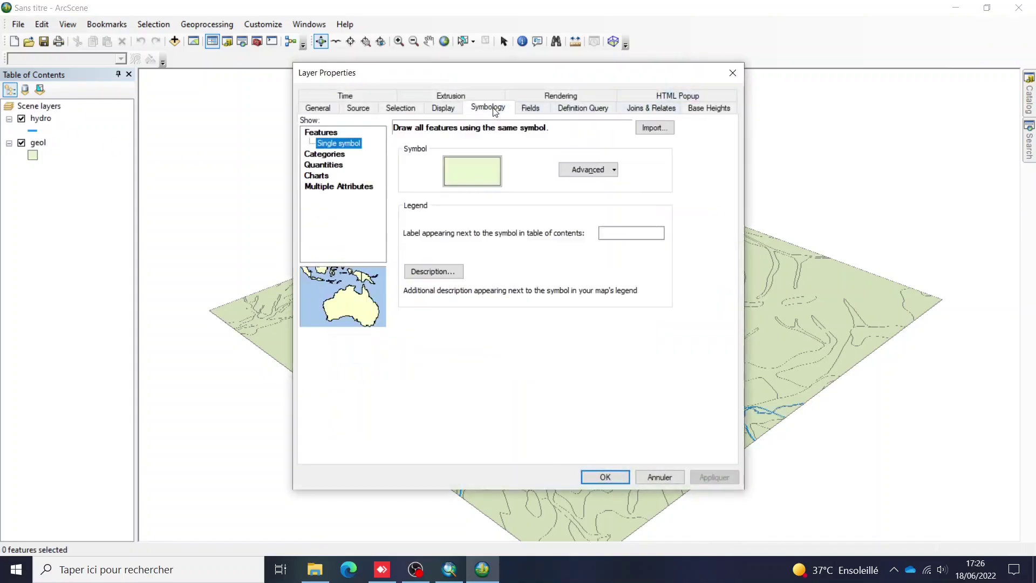
left_click(653, 128)
left_click(636, 266)
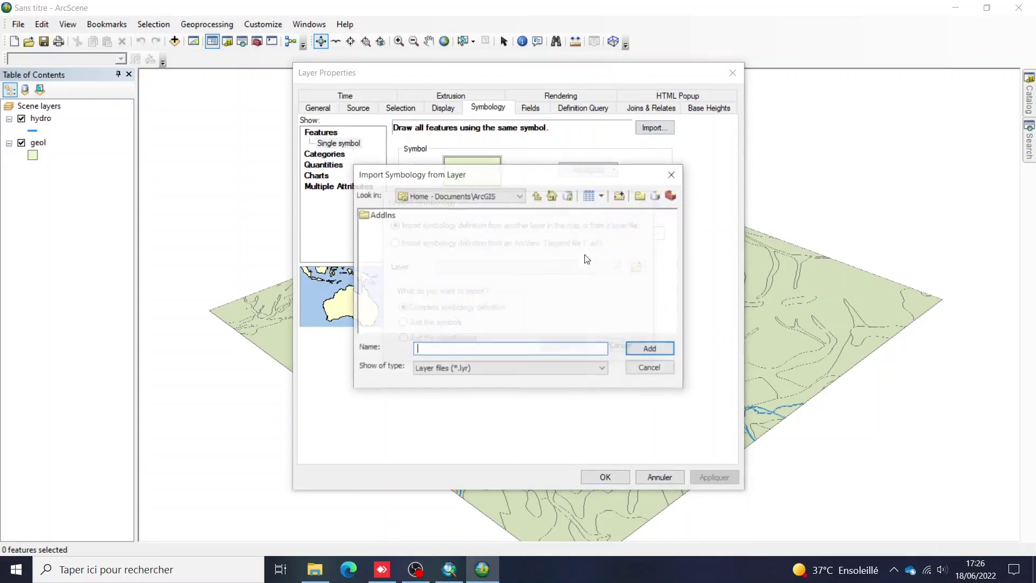
left_click(459, 196)
left_click(432, 231)
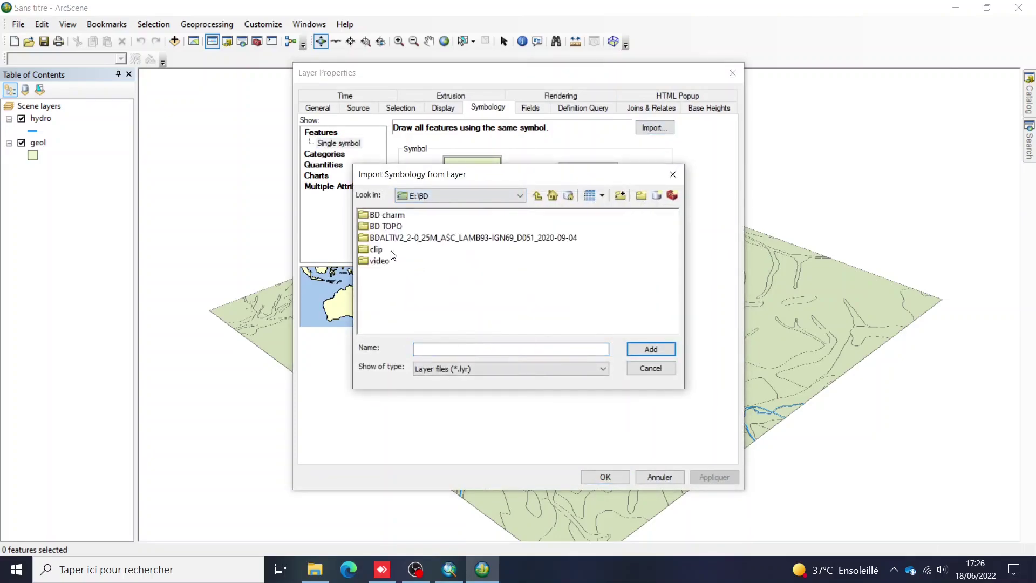
double_click(385, 216)
left_click(441, 273)
left_click(637, 348)
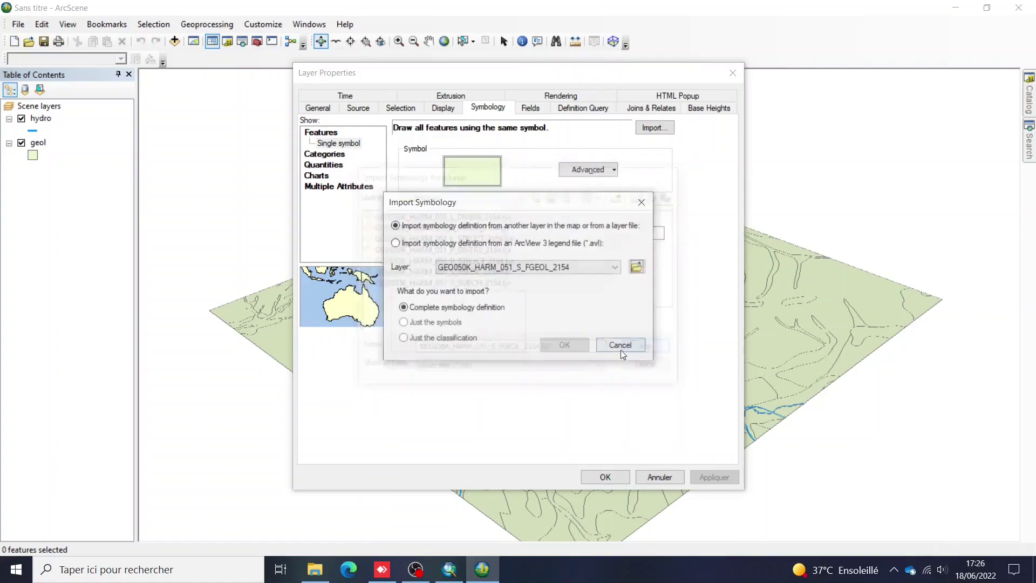
Import the complete symbology definition and apply it to the geol layer
left_click(557, 346)
left_click(536, 390)
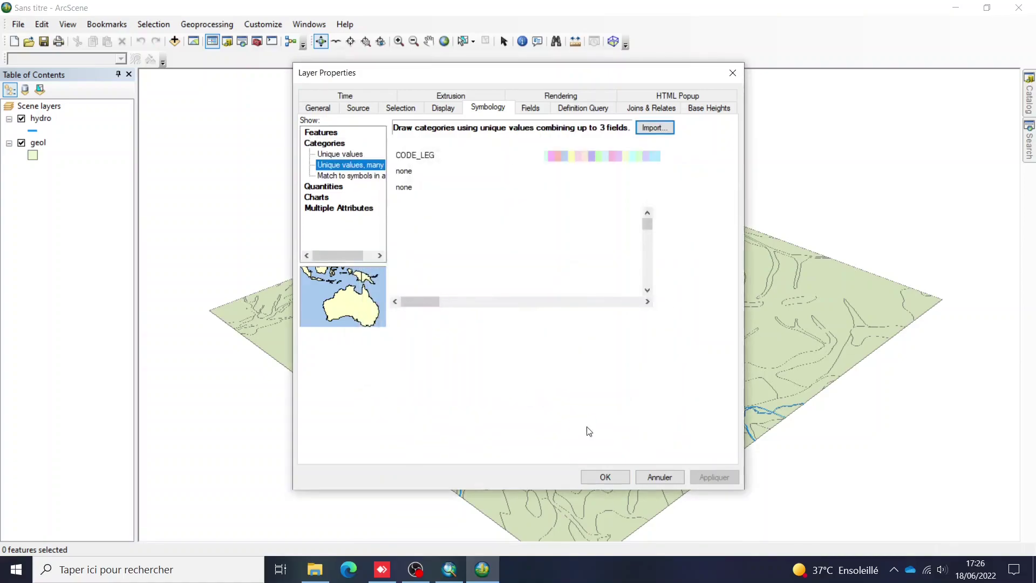
left_click(605, 477)
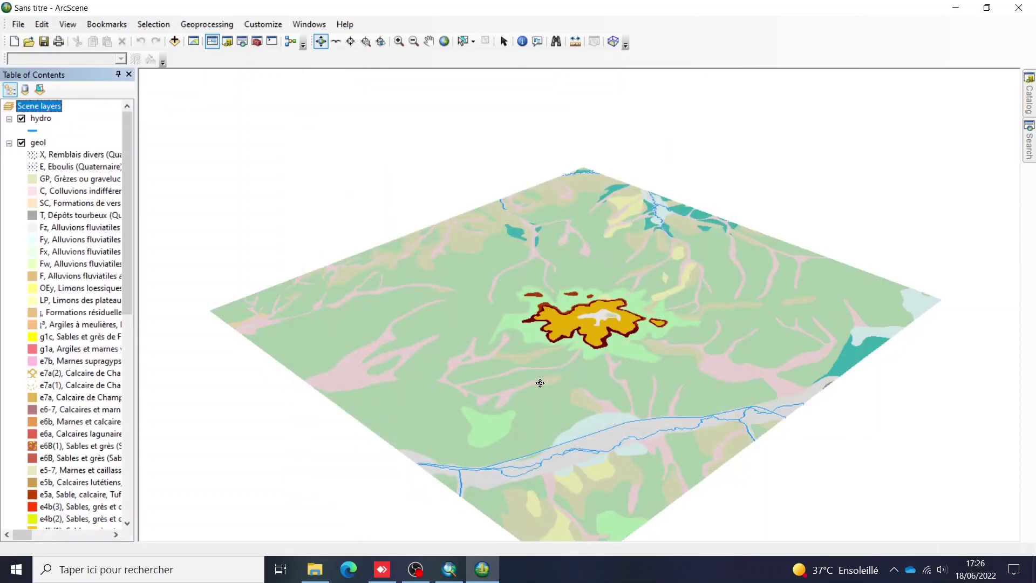
Switch to ArcMap to check the name of the elevation raster tile, and return to ArcScene
left_click_drag(367, 302, 494, 389)
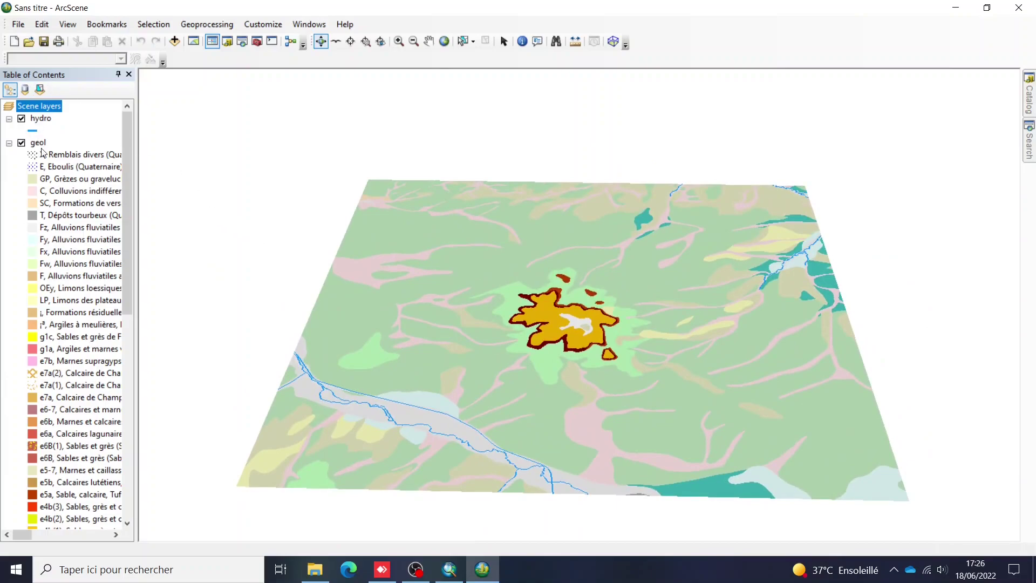
left_click(1024, 107)
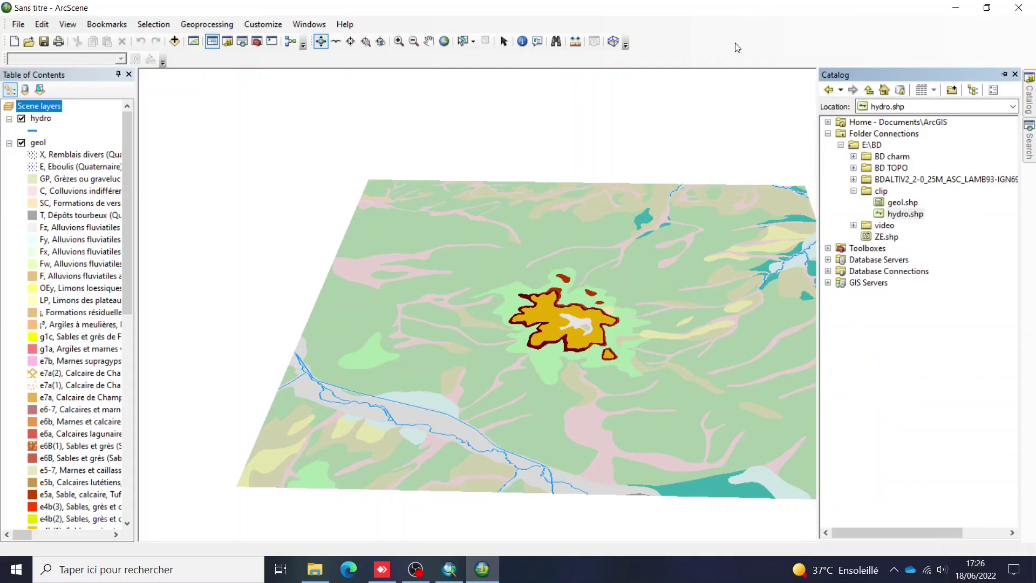
left_click(449, 569)
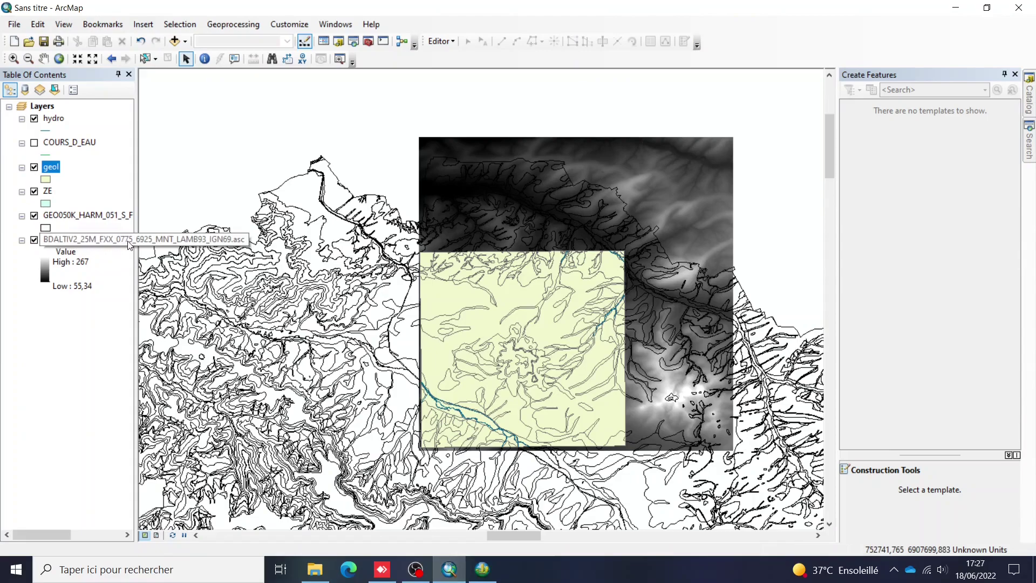
left_click(482, 569)
Add the elevation raster BDALTIV2_25M_FXX_0775_6925_MNT_LAMB93_IGN69.asc from the BDALTIV2 delivery folder to the scene and hide it
left_click(1030, 110)
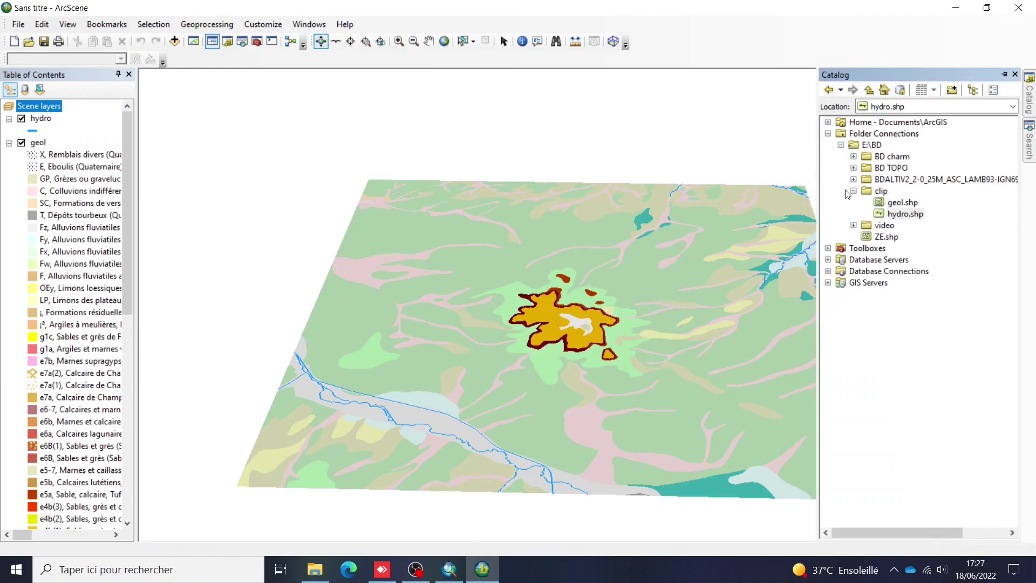
left_click(853, 179)
left_click(854, 179)
left_click(853, 180)
left_click(867, 190)
left_click(880, 202)
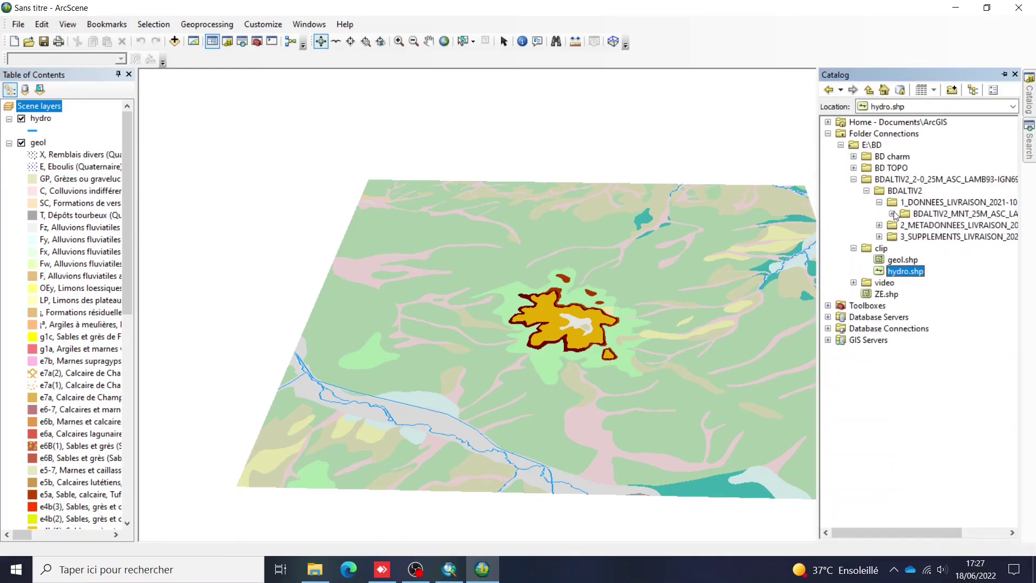
left_click(893, 214)
left_click_drag(897, 532, 959, 533)
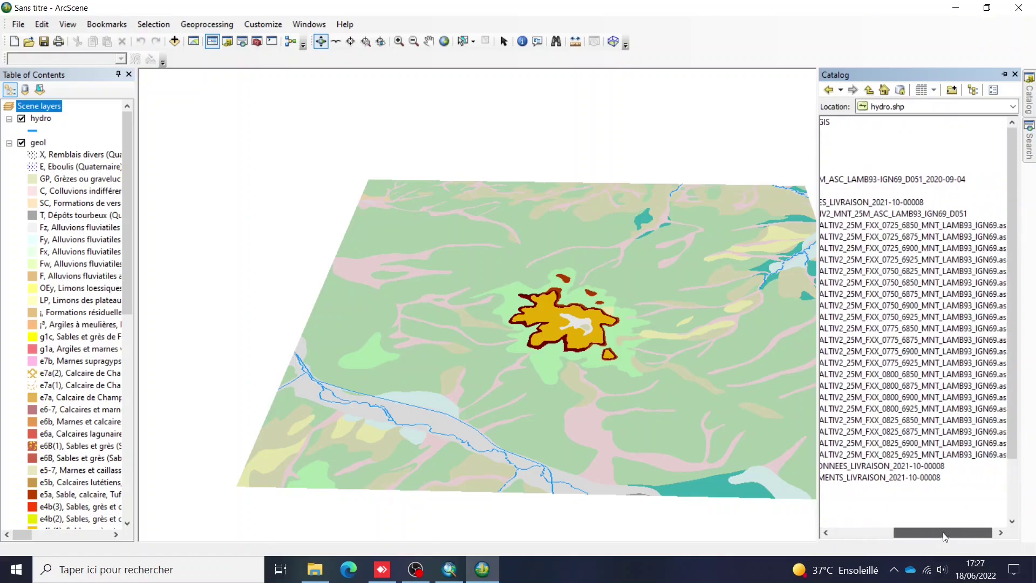
left_click_drag(901, 371, 536, 224)
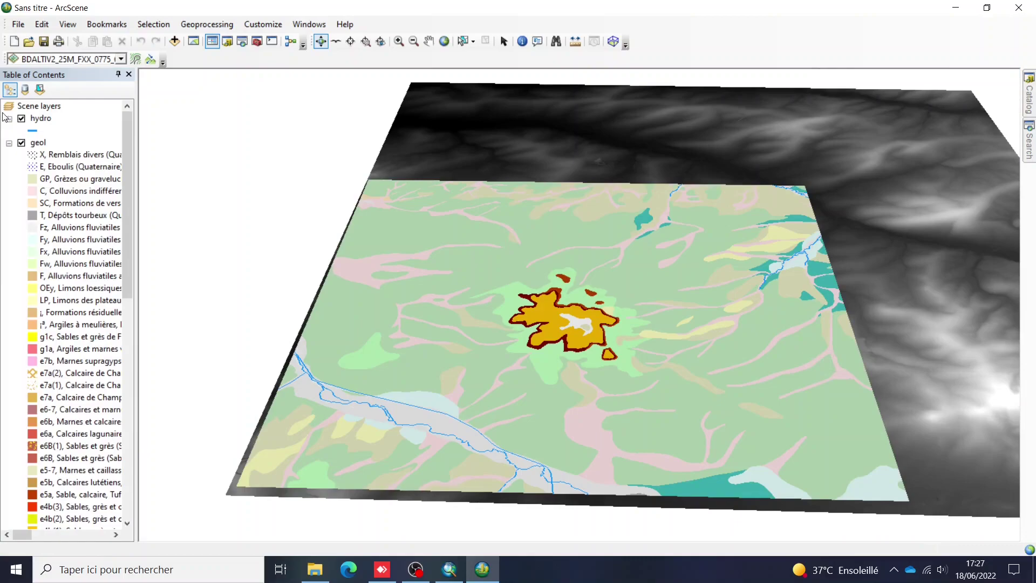
scroll(65, 313, "down", 15)
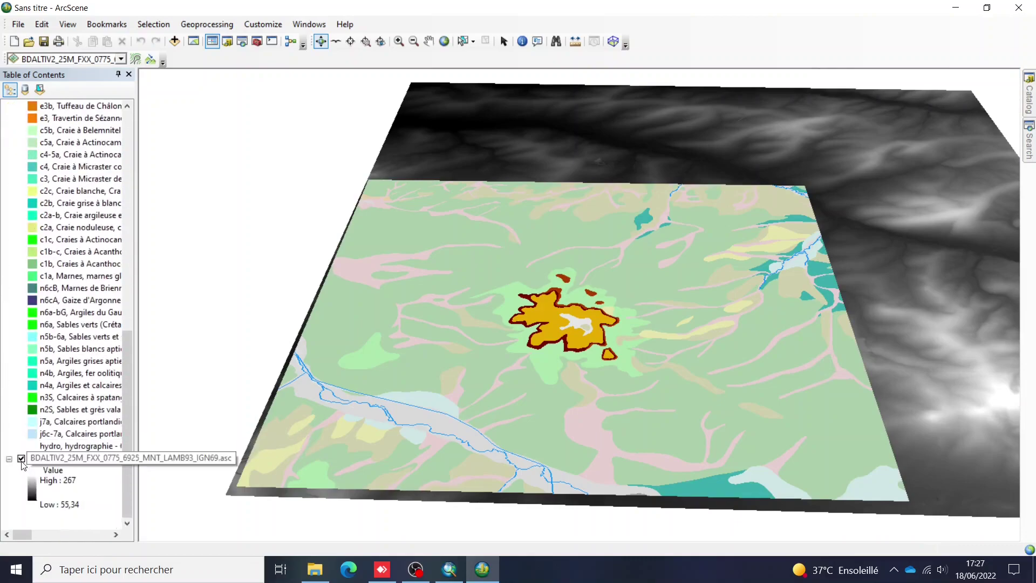
left_click(21, 458)
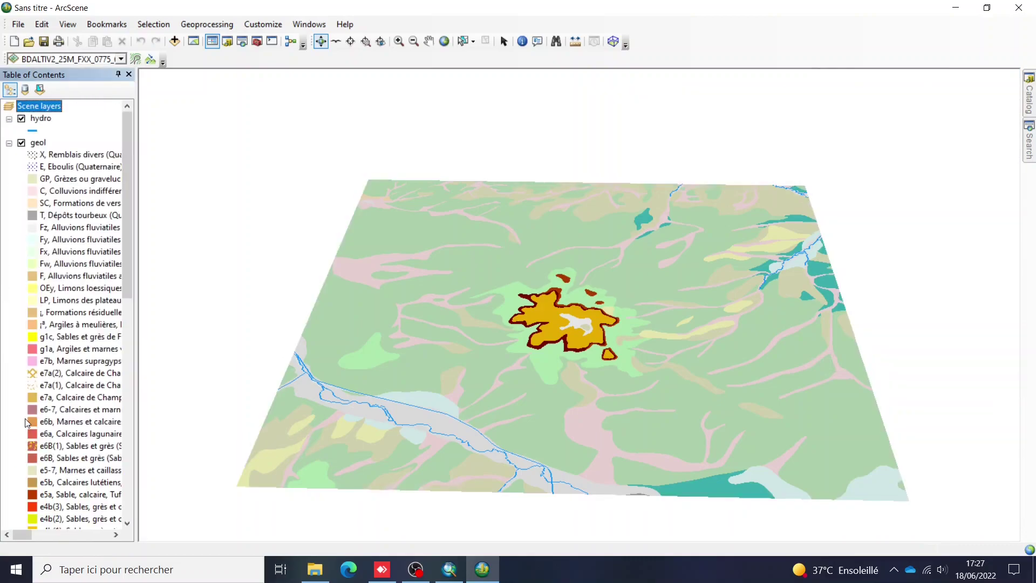
Float the hydro layer on the BDALTIV2 0775_6925 elevation surface with a conversion factor of 4 and a layer offset of 20
double_click(41, 119)
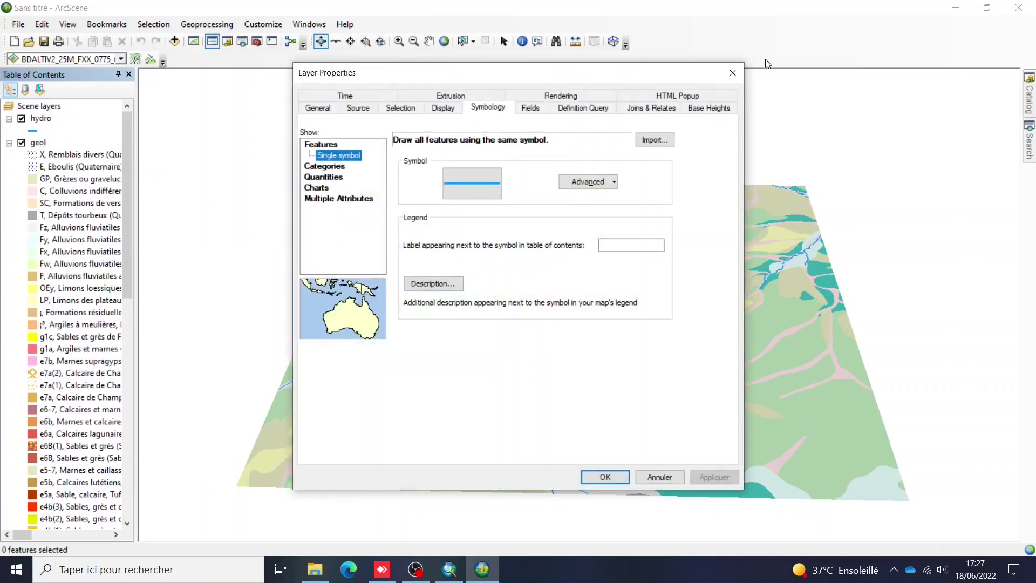
left_click(695, 114)
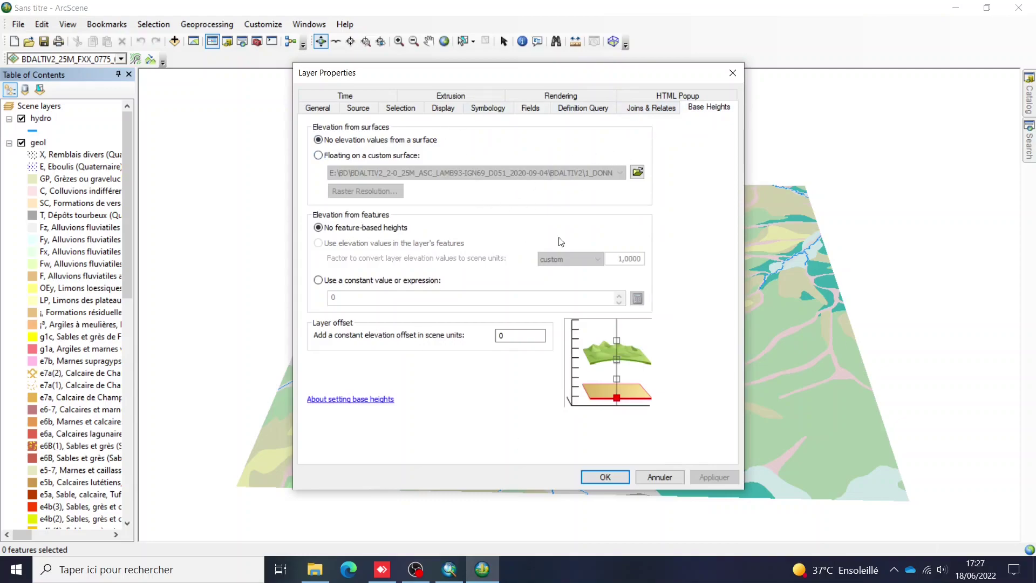
left_click(319, 156)
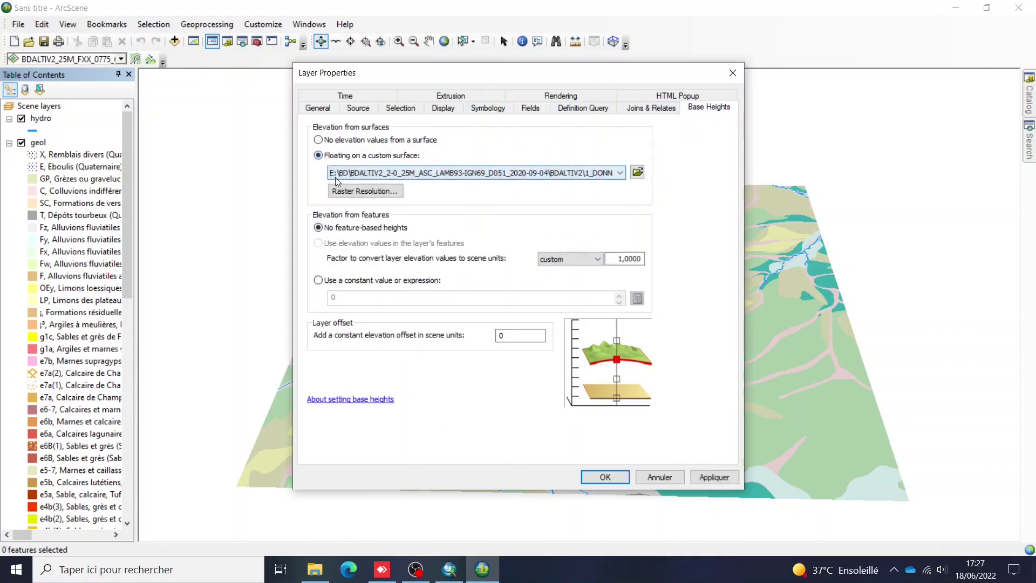
left_click(446, 173)
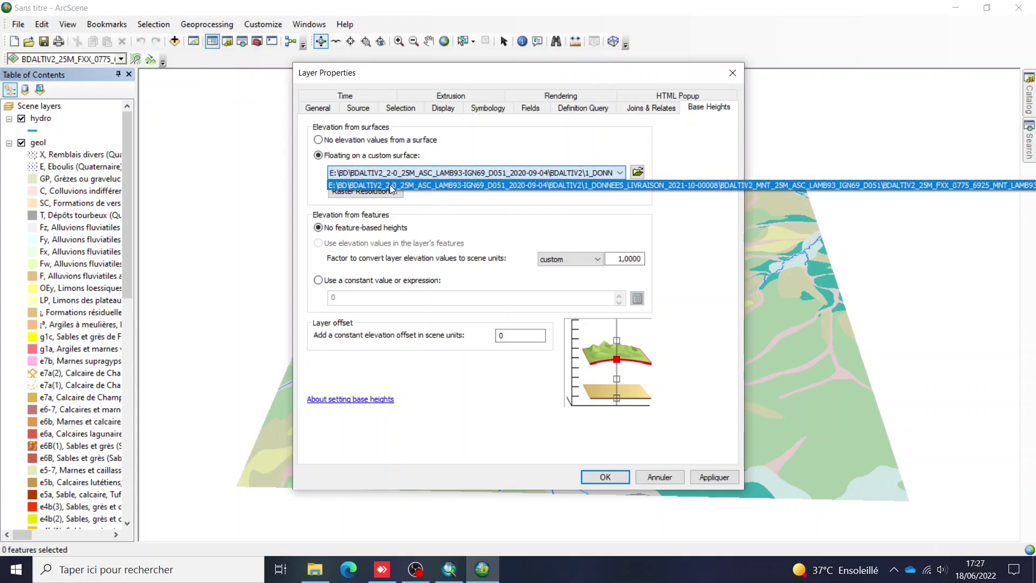
left_click(883, 186)
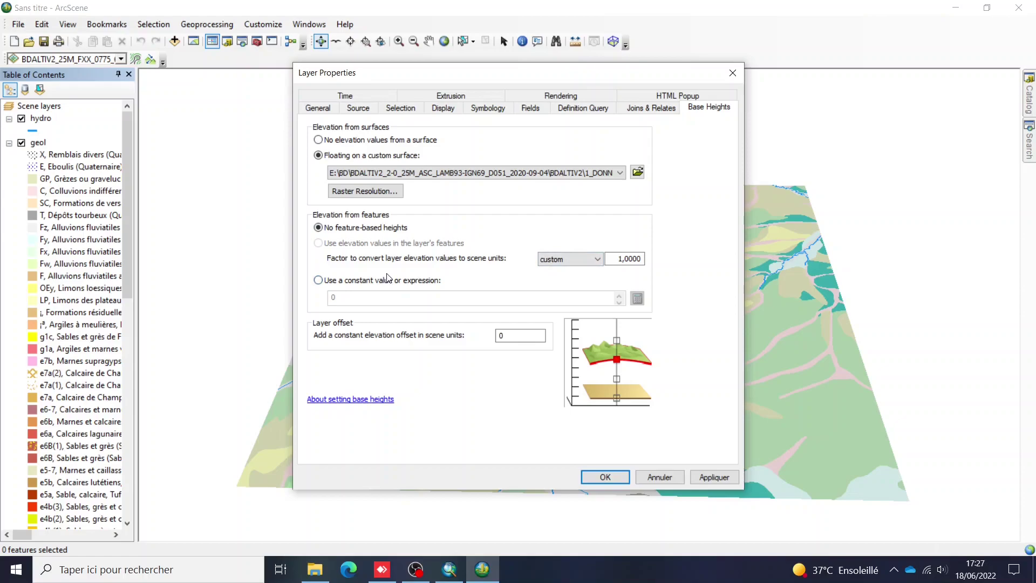
left_click_drag(623, 258, 605, 262)
left_click(512, 340)
type("20")
left_click(605, 477)
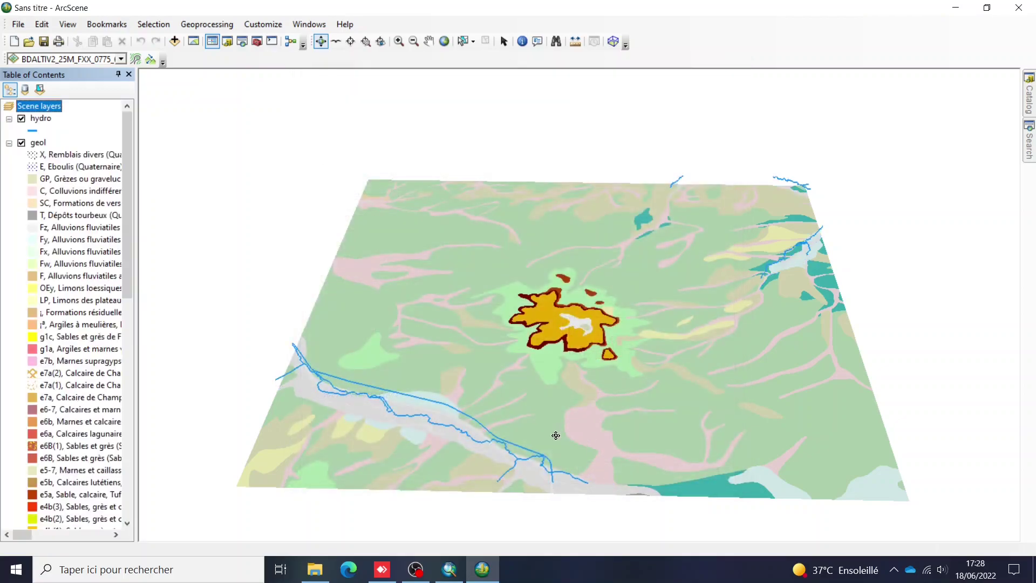
Float the geol layer on the BDALTIV2 elevation surface with a conversion factor of 4
left_click_drag(601, 444, 603, 380)
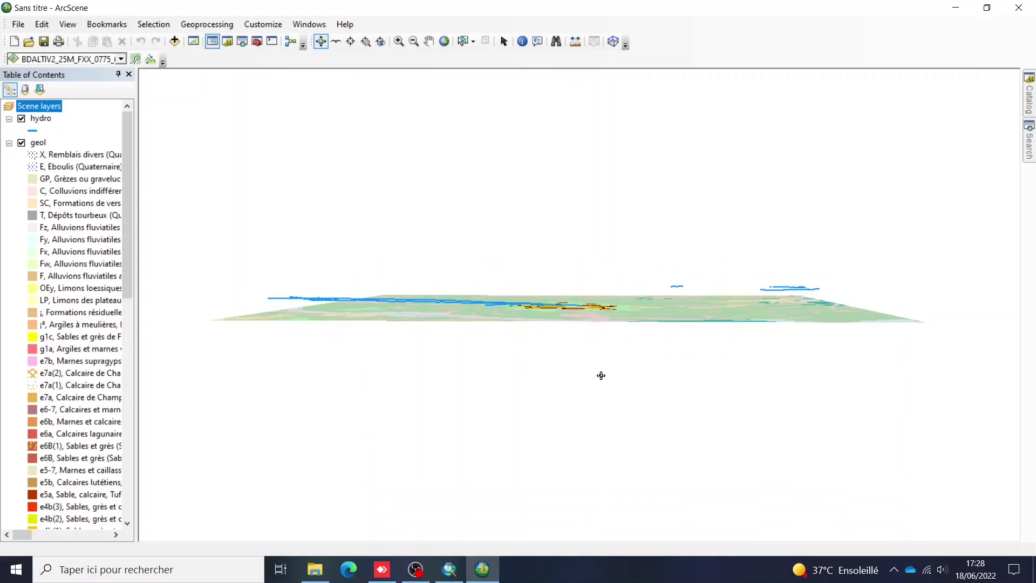
double_click(37, 142)
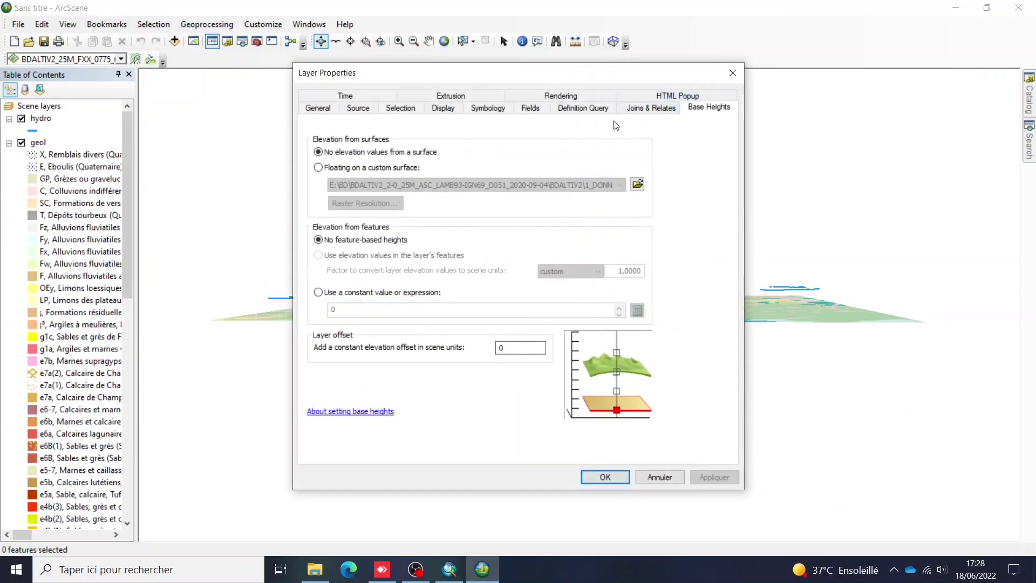
left_click(326, 170)
left_click(621, 270)
key("BackSpace")
type("4")
left_click(604, 477)
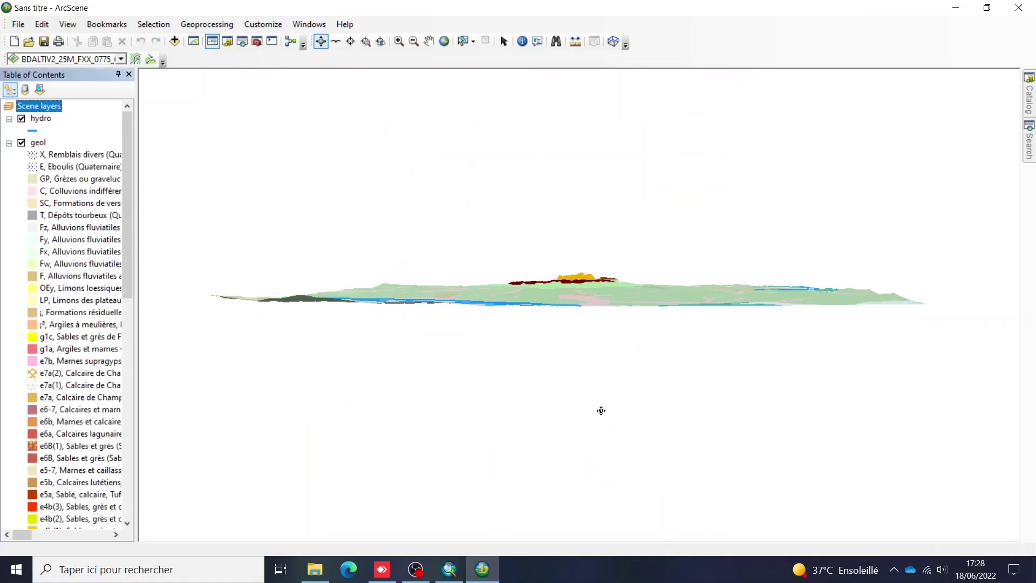
Set the hydro layer's constant elevation offset to 0 scene units and inspect the watercourses on the surface
left_click_drag(632, 317, 524, 288)
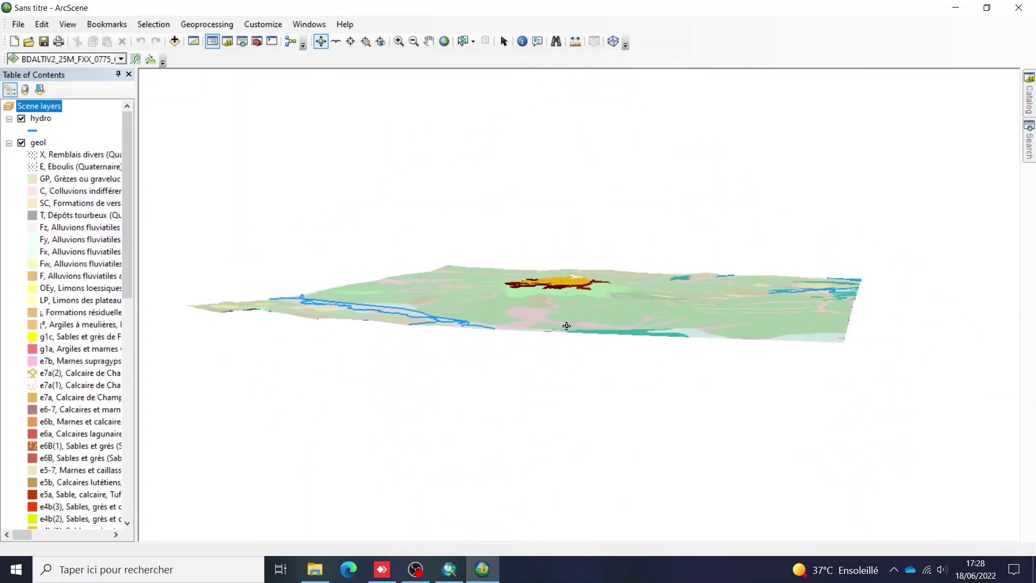
left_click_drag(558, 290, 469, 392)
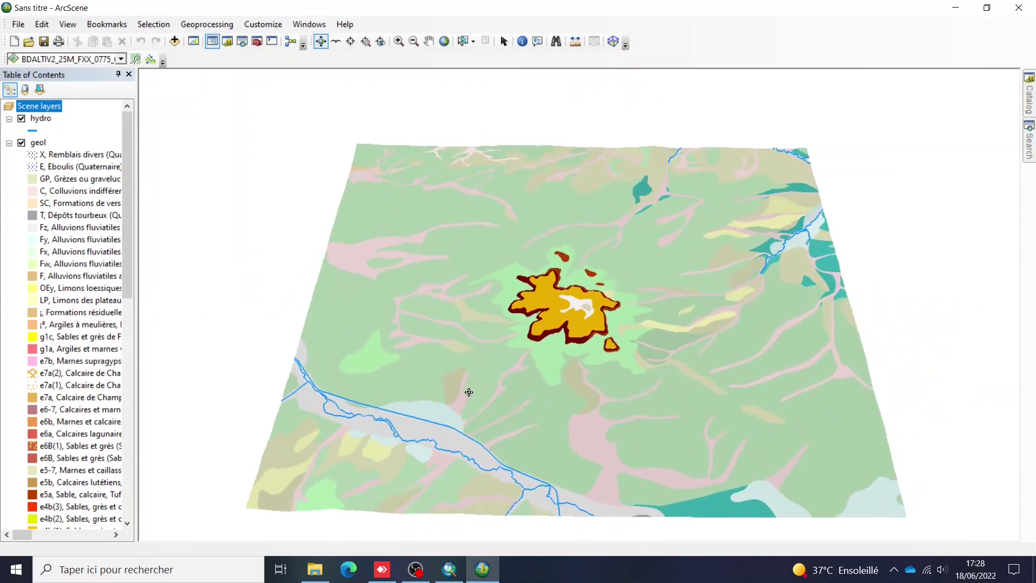
double_click(37, 119)
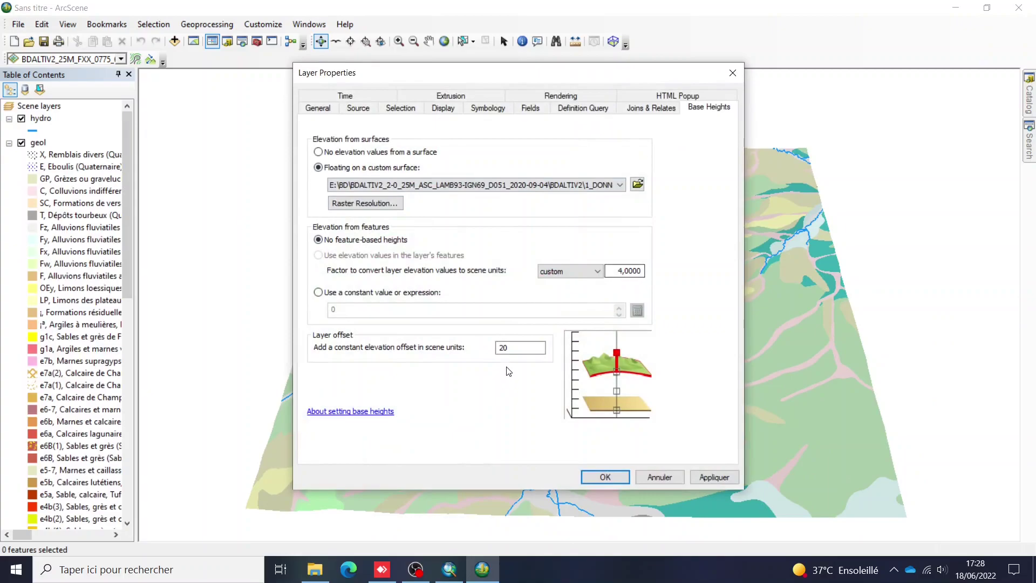
left_click(606, 478)
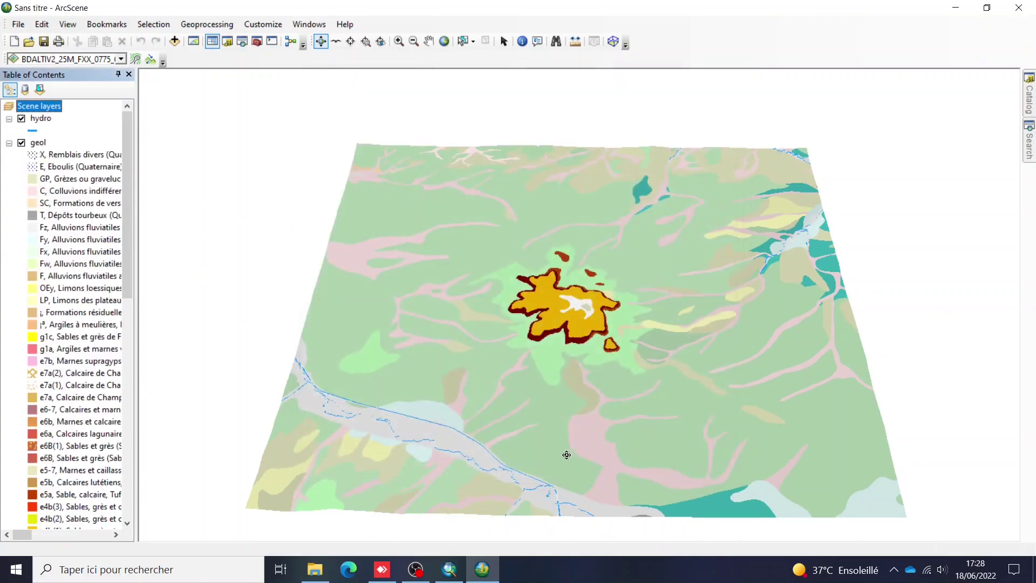
scroll(319, 432, "down", 5)
left_click_drag(361, 428, 737, 360)
Raise the hydro layer above the geology surface again with a constant elevation offset
double_click(37, 120)
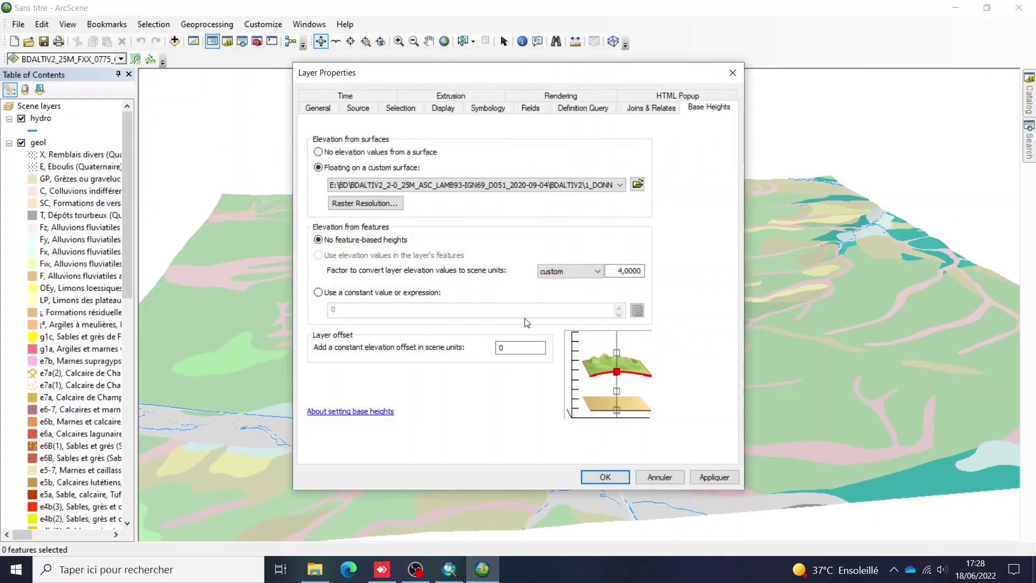
left_click(604, 476)
mouse_move(636, 388)
left_mouse_down()
mouse_move(740, 444)
mouse_move(585, 499)
mouse_move(439, 491)
mouse_move(689, 439)
mouse_move(653, 377)
left_mouse_up()
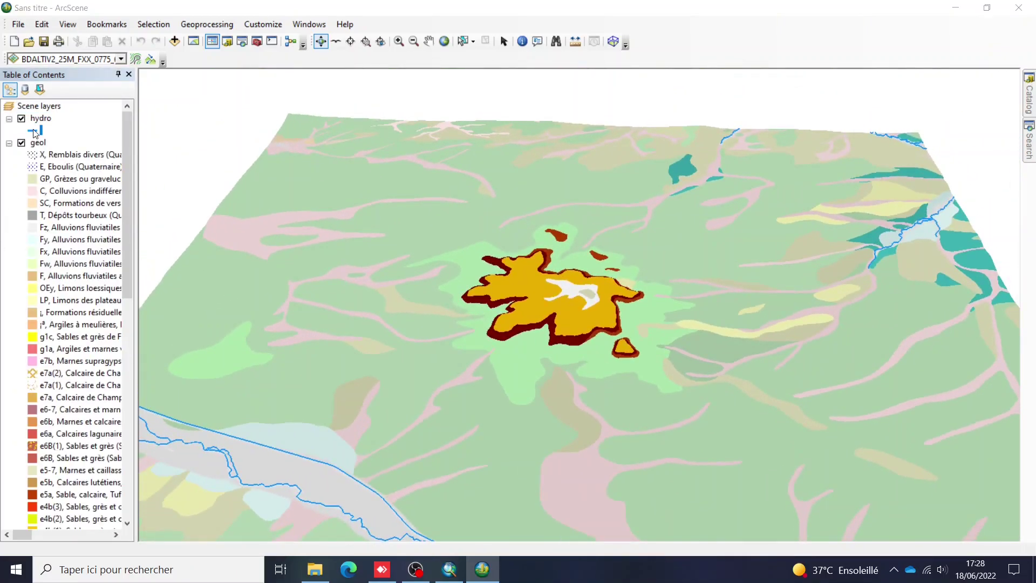
Increase the line width of the hydro layer's symbol so the watercourses are drawn thicker
left_click(33, 129)
left_click(654, 250)
left_click(654, 250)
left_click(654, 250)
left_click(597, 427)
Examine the draped 3D geological map from low and high angles, including the central hill and the watercourses
left_click_drag(605, 426, 732, 354)
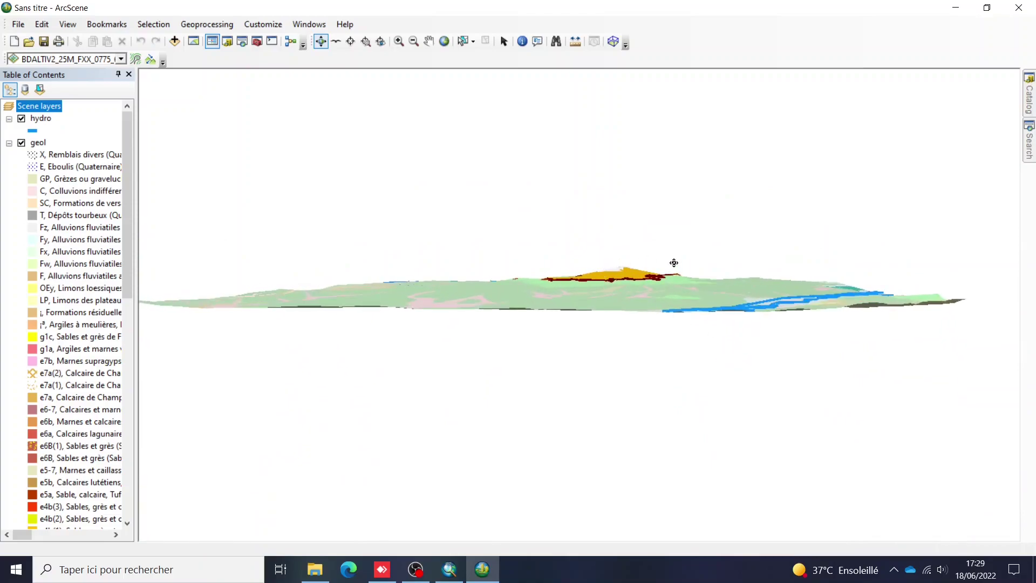
left_click_drag(691, 273, 670, 359)
scroll(529, 338, "up", 3)
scroll(709, 307, "up", 3)
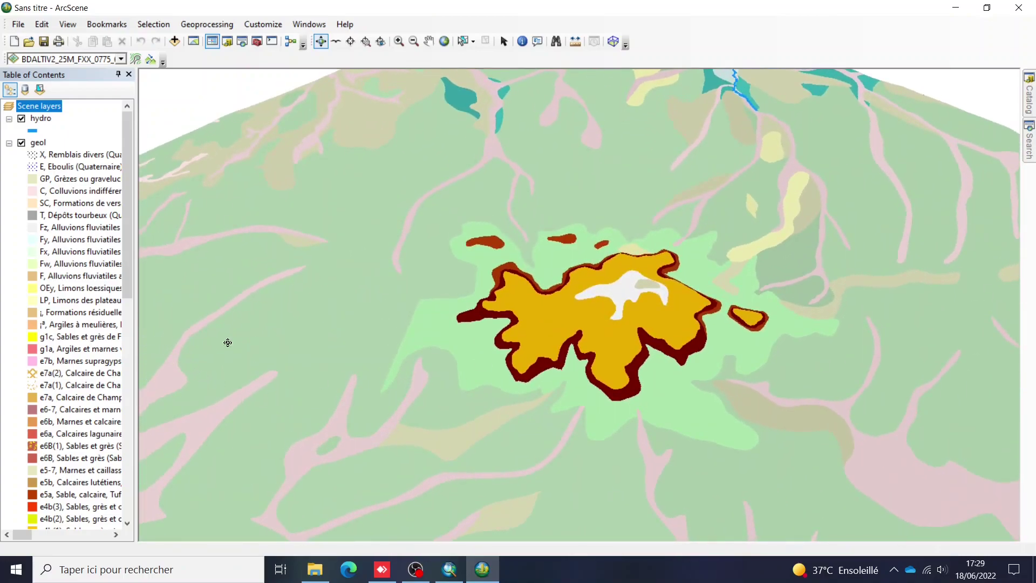
scroll(579, 305, "down", 5)
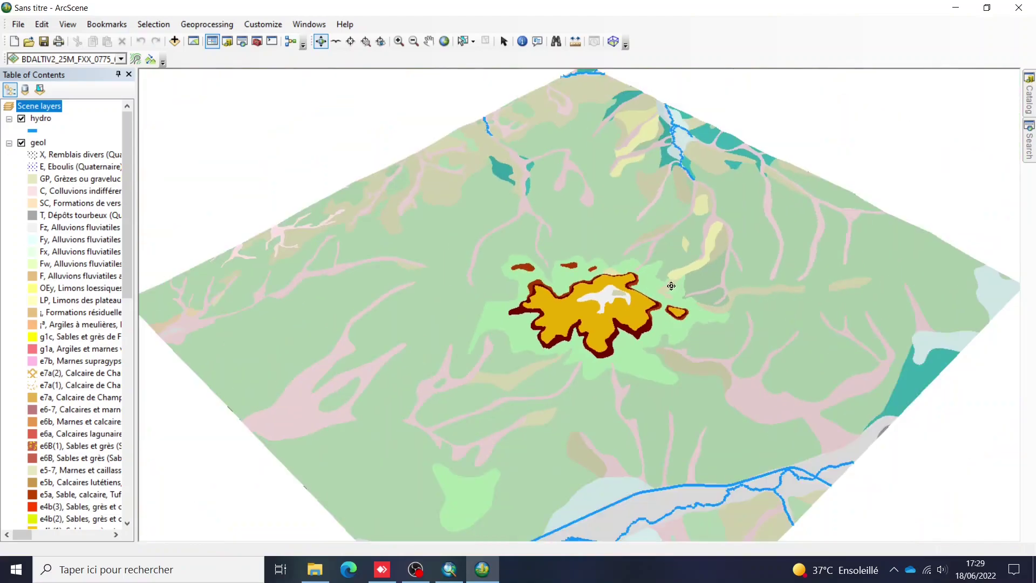
left_click_drag(565, 346, 492, 305)
left_click_drag(586, 260, 585, 311)
scroll(585, 311, "up", 5)
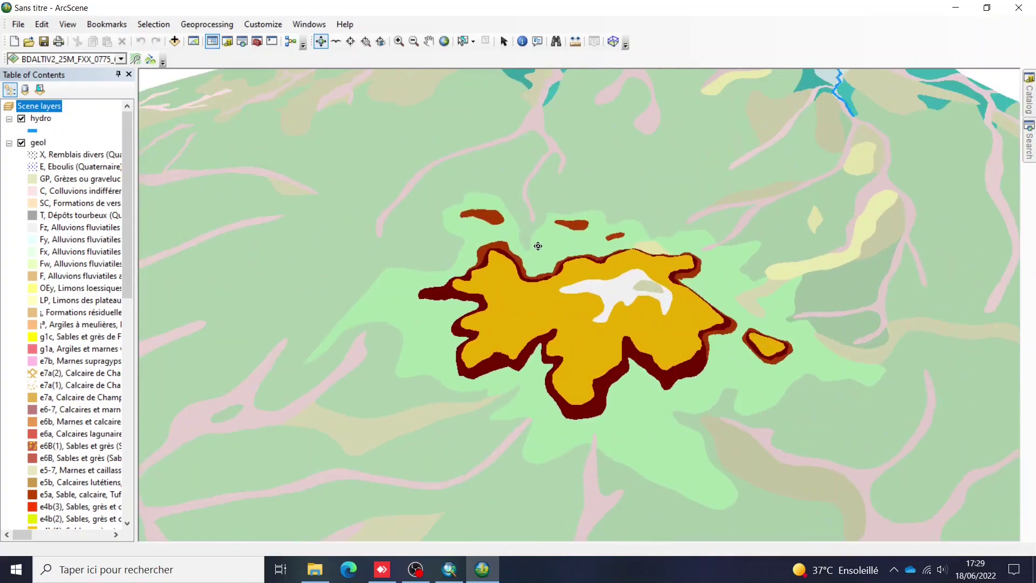
scroll(538, 246, "down", 5)
left_click_drag(515, 361, 578, 305)
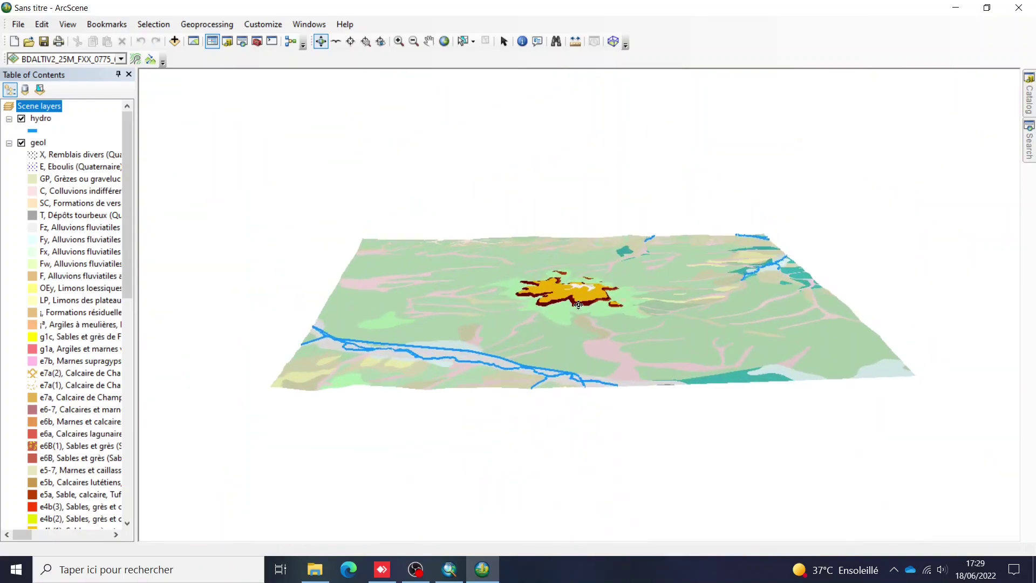
left_click(19, 24)
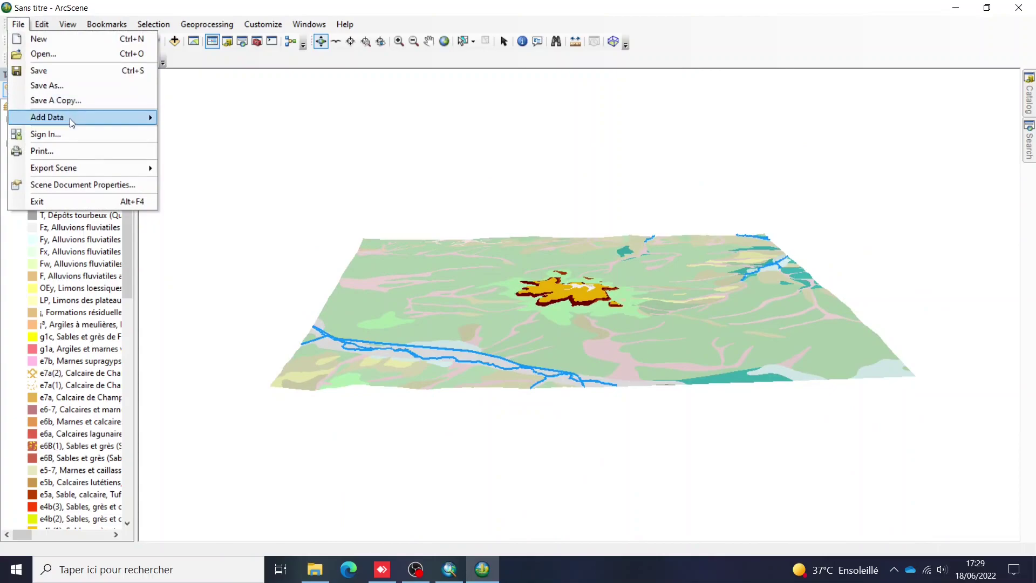
mouse_move(76, 28)
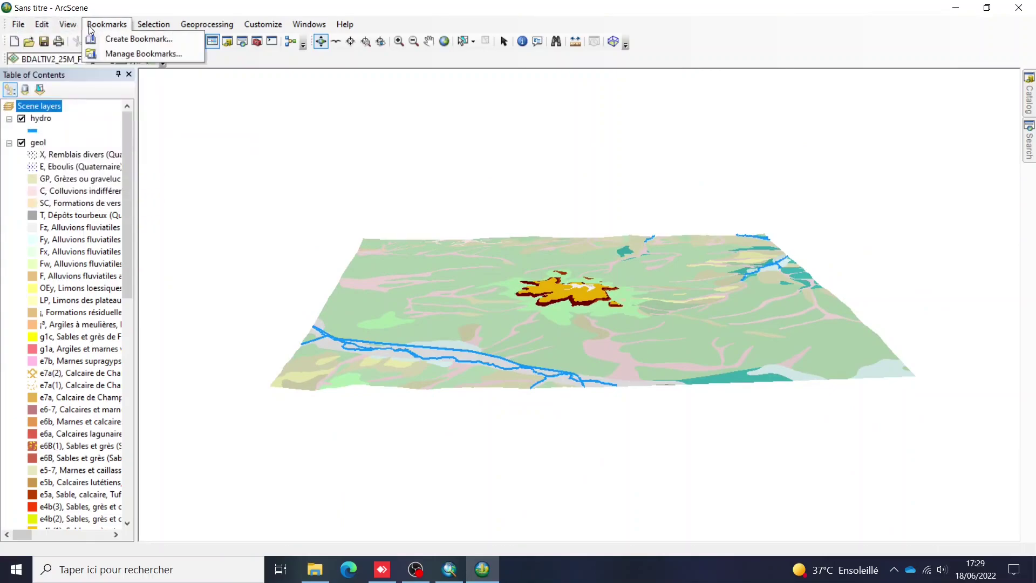
mouse_move(210, 29)
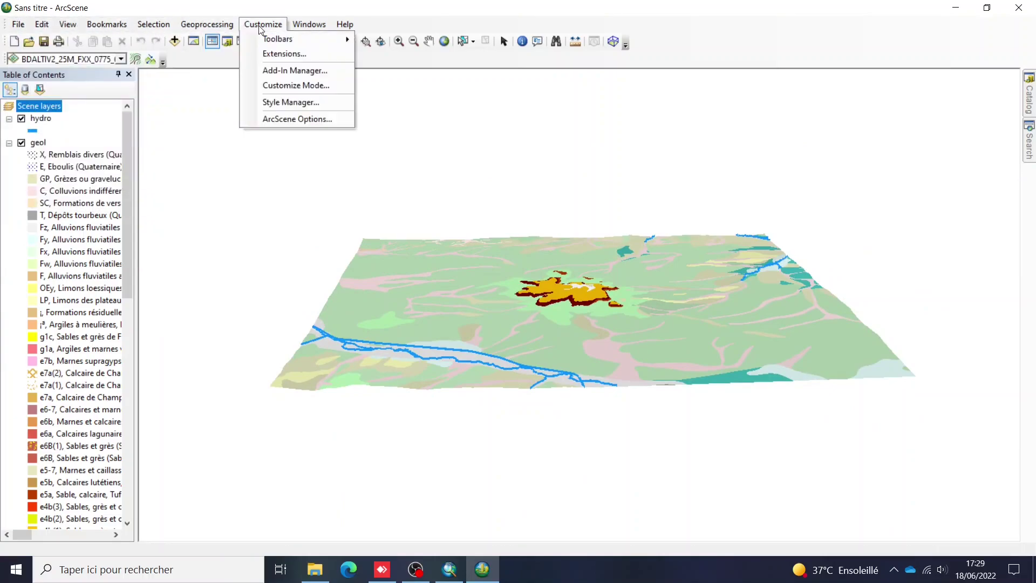
mouse_move(309, 28)
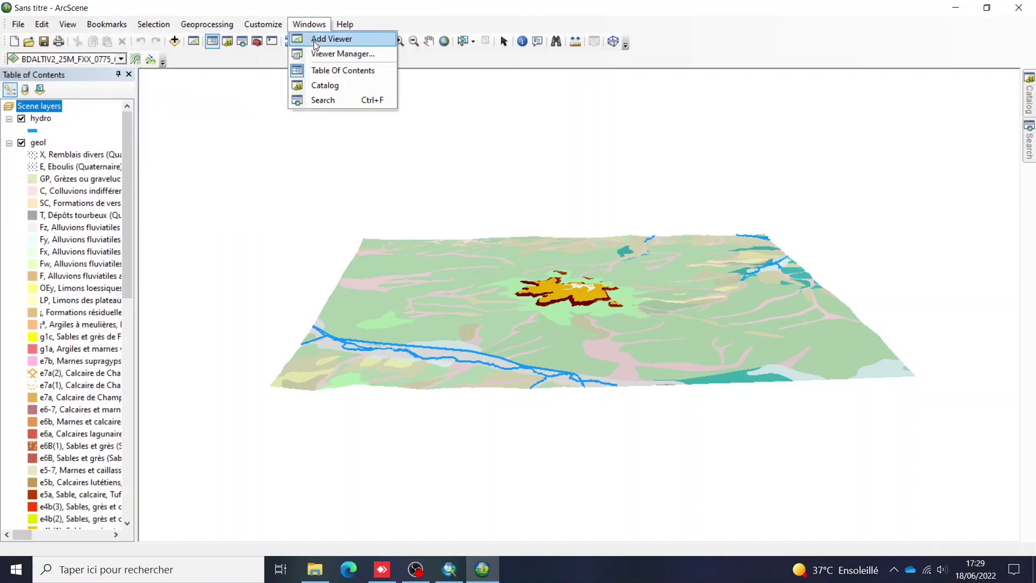
left_click(430, 14)
scroll(602, 316, "up", 5)
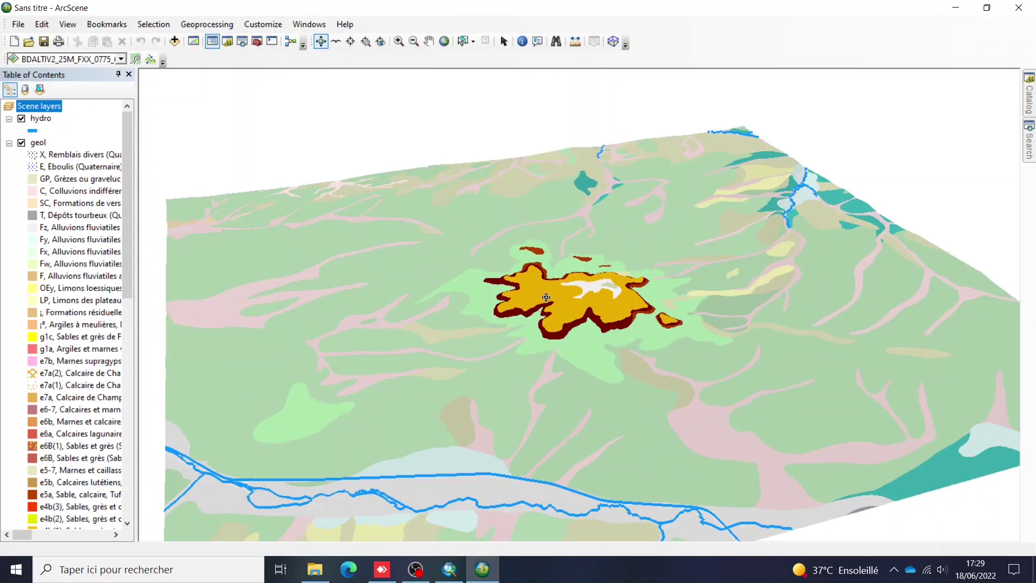
left_click_drag(566, 298, 669, 322)
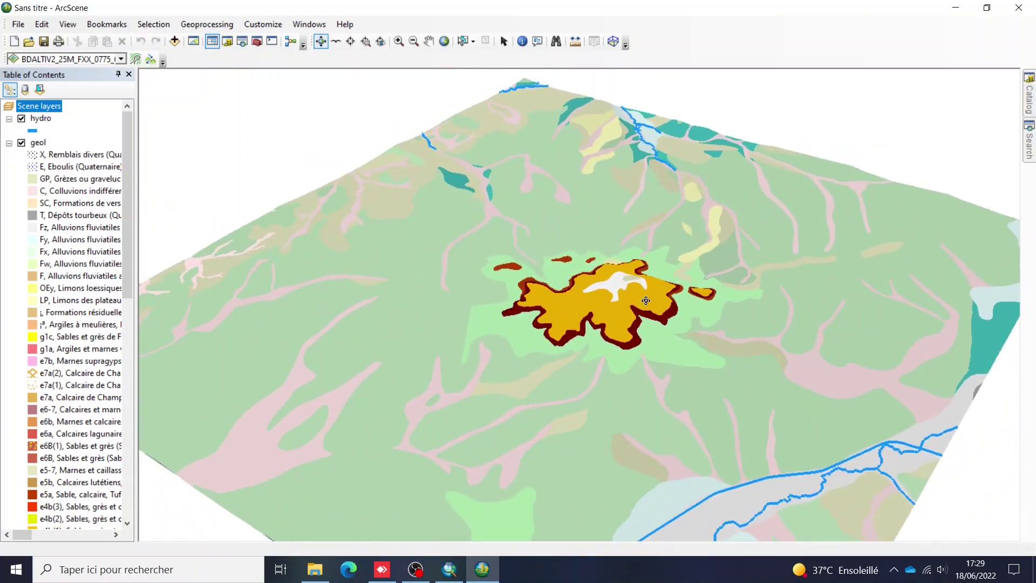